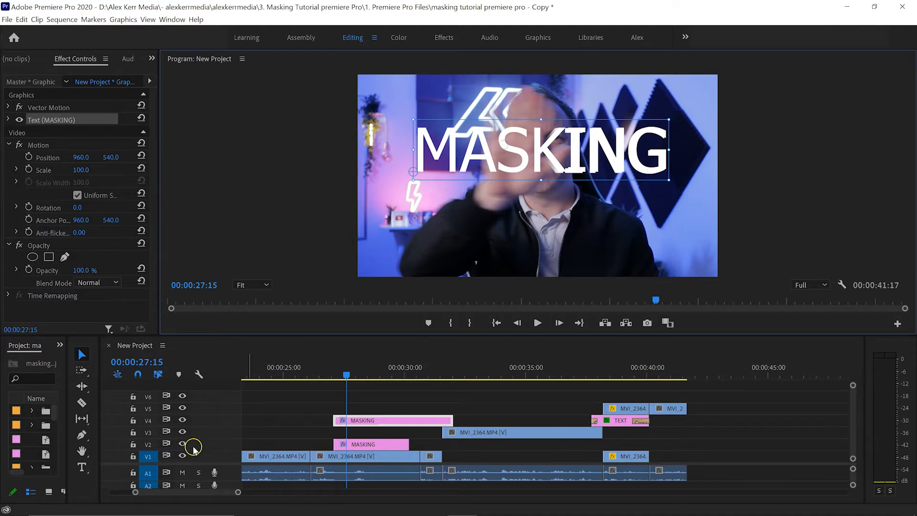
Hide video track V2, place the playhead at 00:00:27:04, and select the MASKING title on V4
left_click(183, 444)
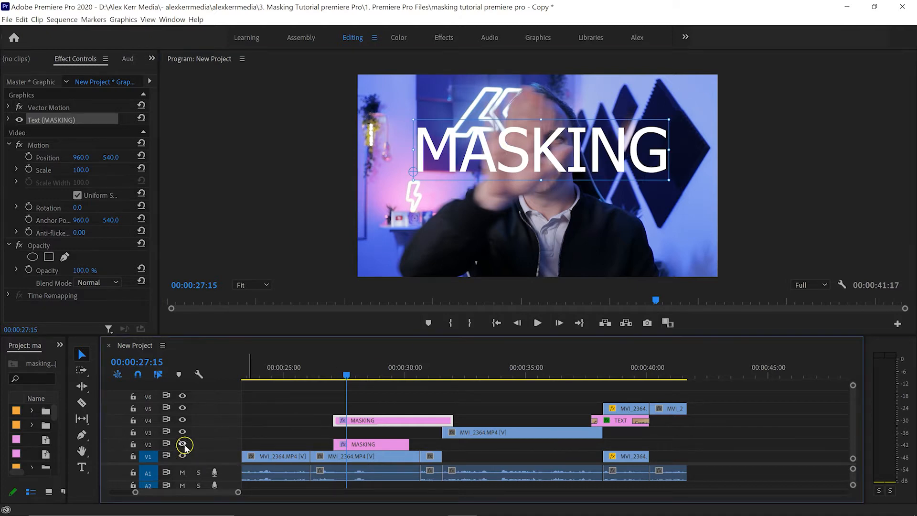
left_click(332, 375)
mouse_move(333, 377)
left_mouse_down()
mouse_move(353, 380)
mouse_move(336, 381)
left_mouse_up()
left_click_drag(648, 156, 647, 159)
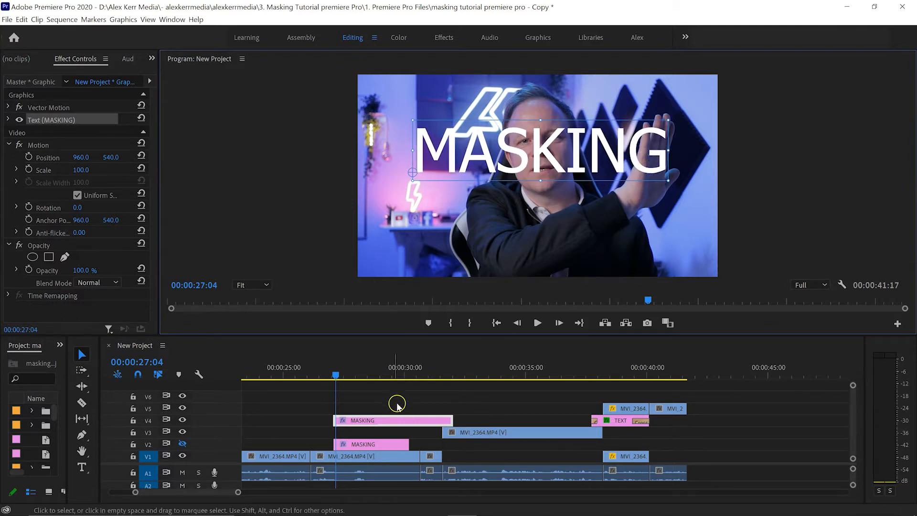
left_click(401, 421)
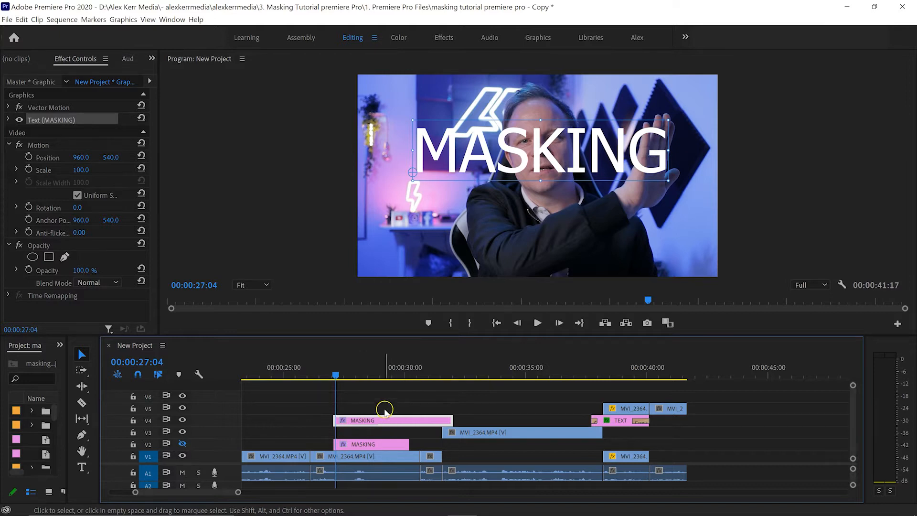
Add a 4-point polygon mask to the Text (MASKING) layer of the title clip
left_click(157, 166)
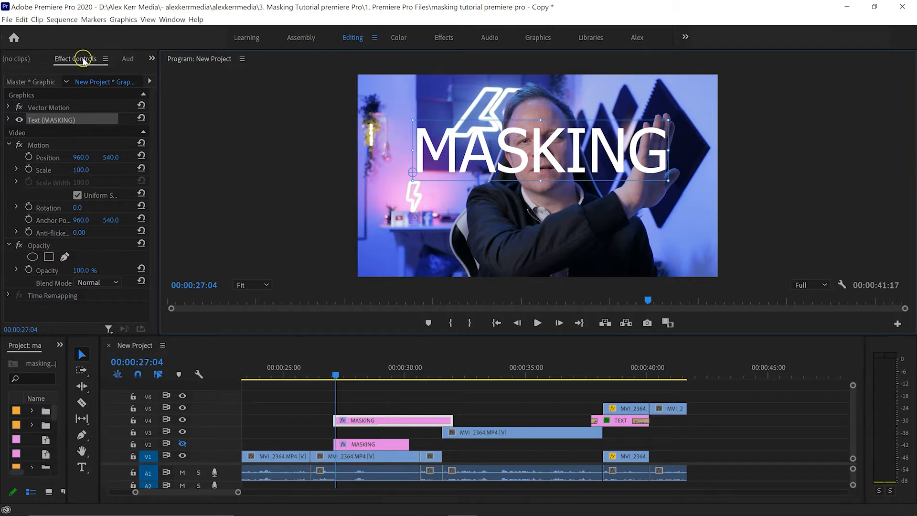
left_click(8, 118)
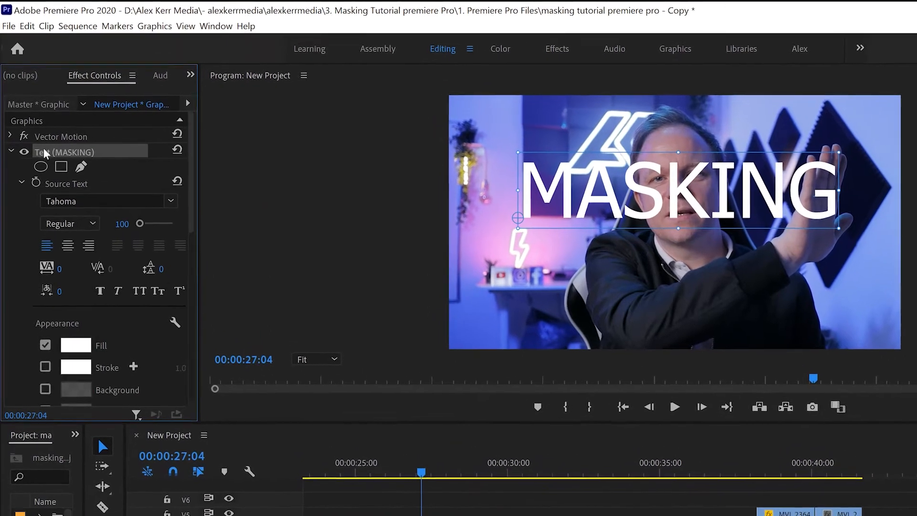
left_click(46, 136)
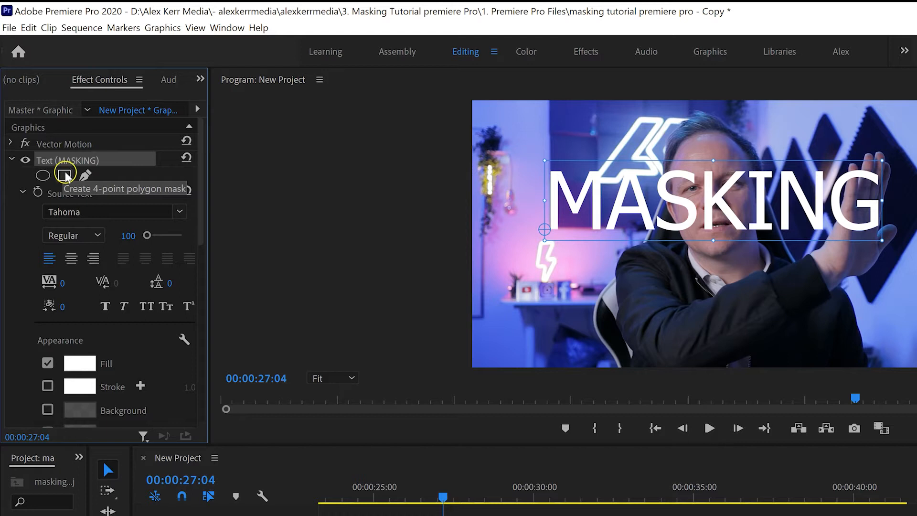
left_click(63, 176)
Reshape the mask's four corners into a rectangle enclosing the entire word MASKING
left_click_drag(729, 253, 858, 247)
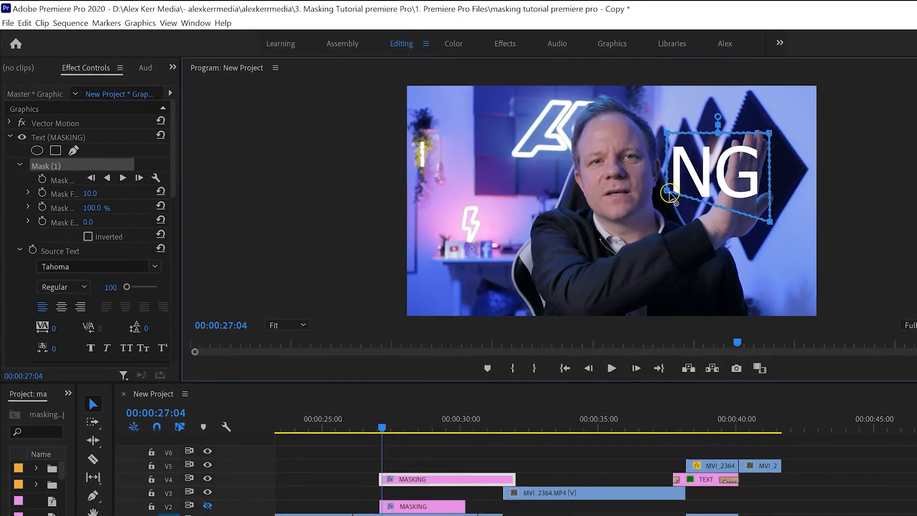
left_click_drag(670, 194, 430, 228)
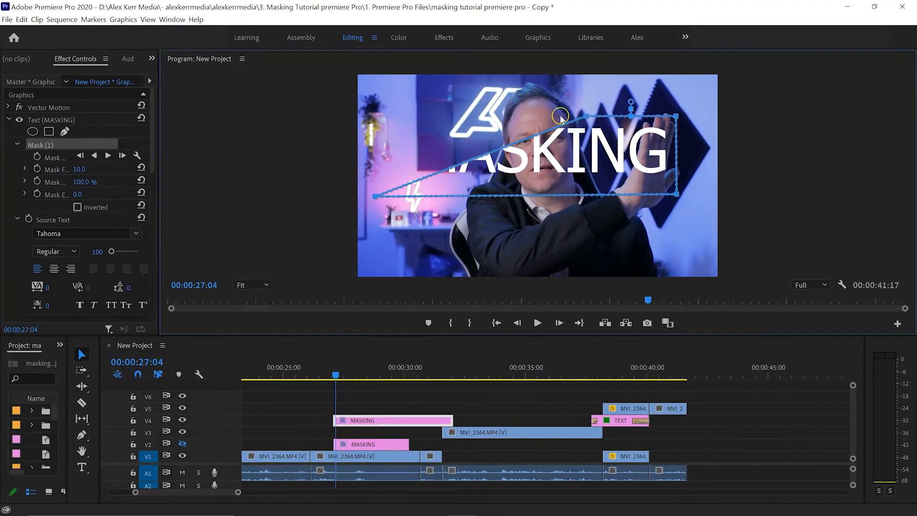
left_click_drag(589, 117, 375, 108)
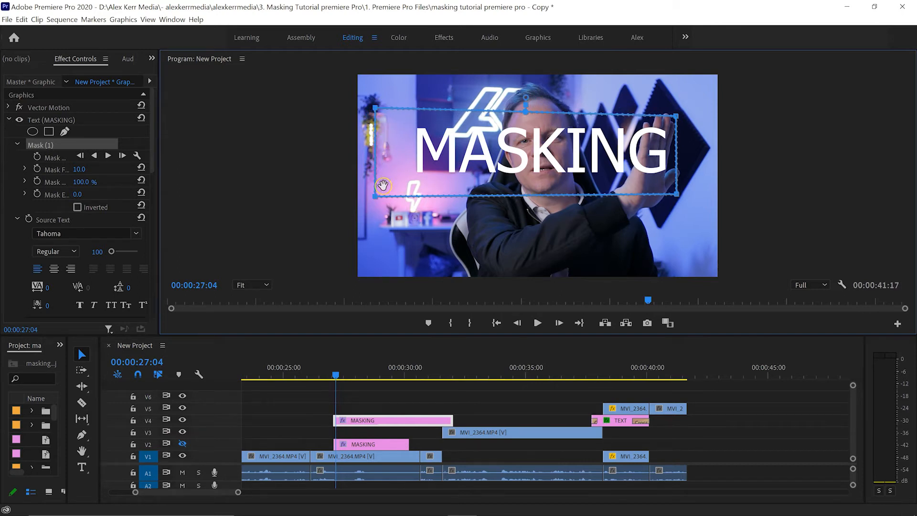
left_click_drag(380, 198, 411, 199)
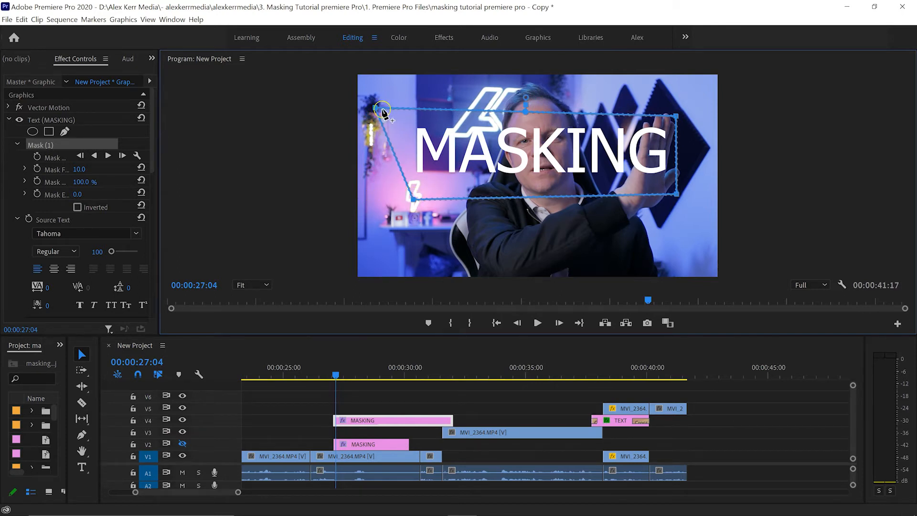
left_click_drag(377, 108, 410, 115)
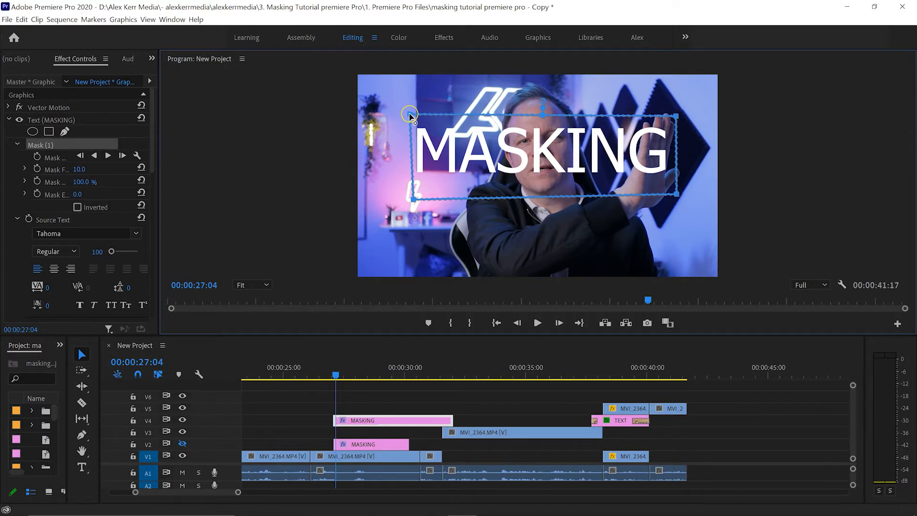
mouse_move(610, 191)
left_mouse_down()
mouse_move(565, 189)
mouse_move(606, 187)
left_mouse_up()
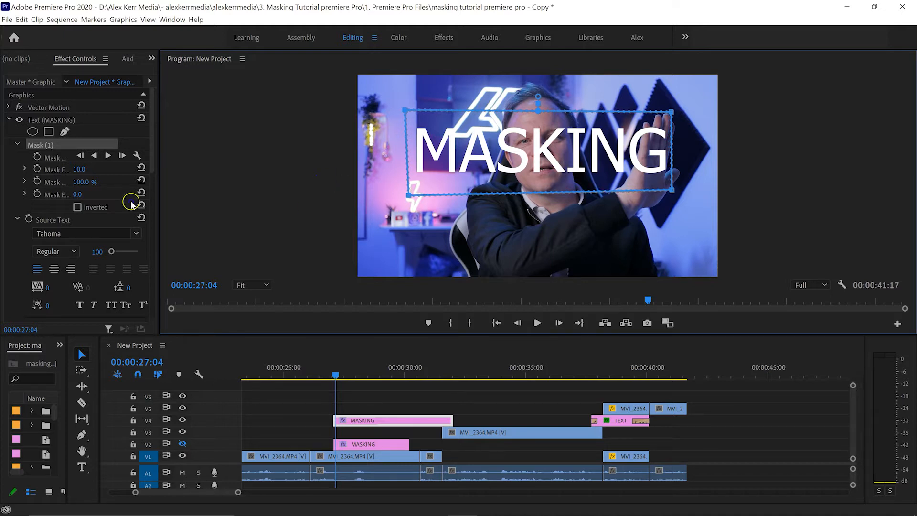
Invert Mask (1) to hide the title and shift the mask slightly so it still covers the whole word
left_click(78, 208)
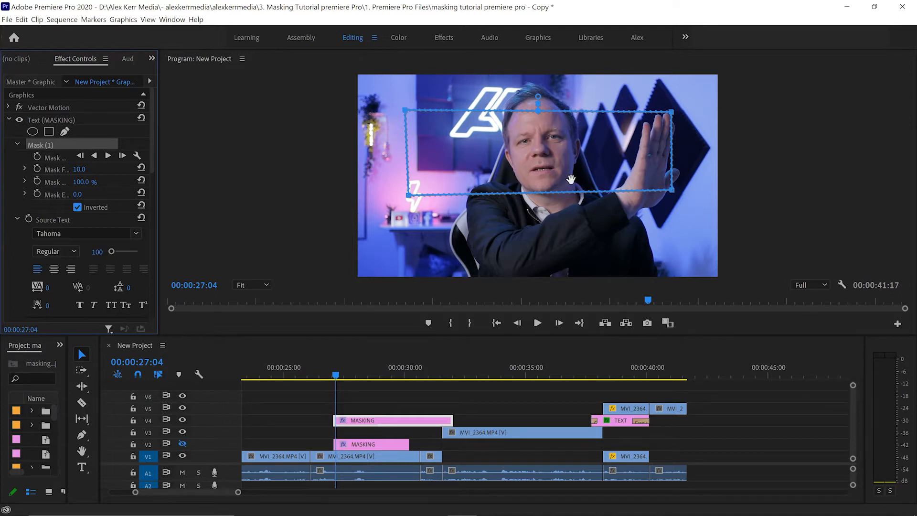
left_click(594, 169)
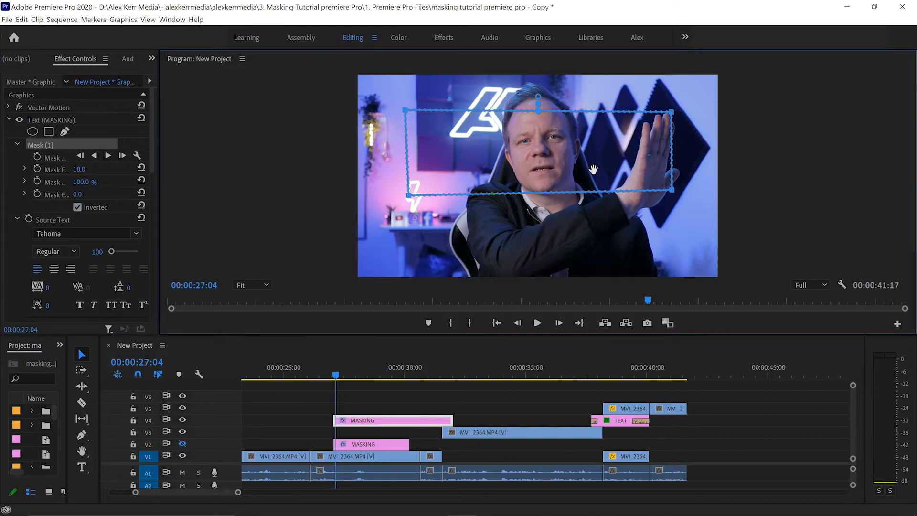
mouse_move(594, 170)
left_mouse_down()
mouse_move(556, 169)
mouse_move(586, 172)
left_mouse_up()
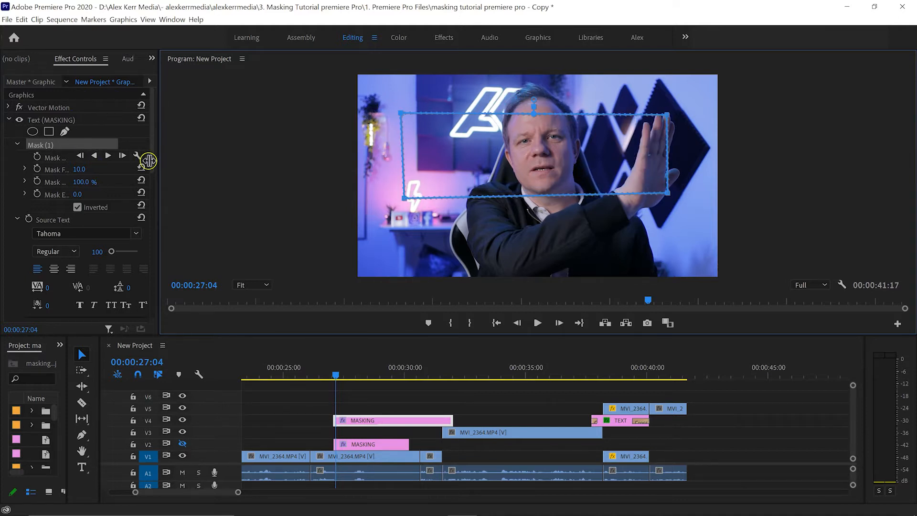
Start Mask Path keyframing at 00:00:27:04 and widen the effect settings area to show its keyframe timeline
left_click_drag(161, 167, 197, 167)
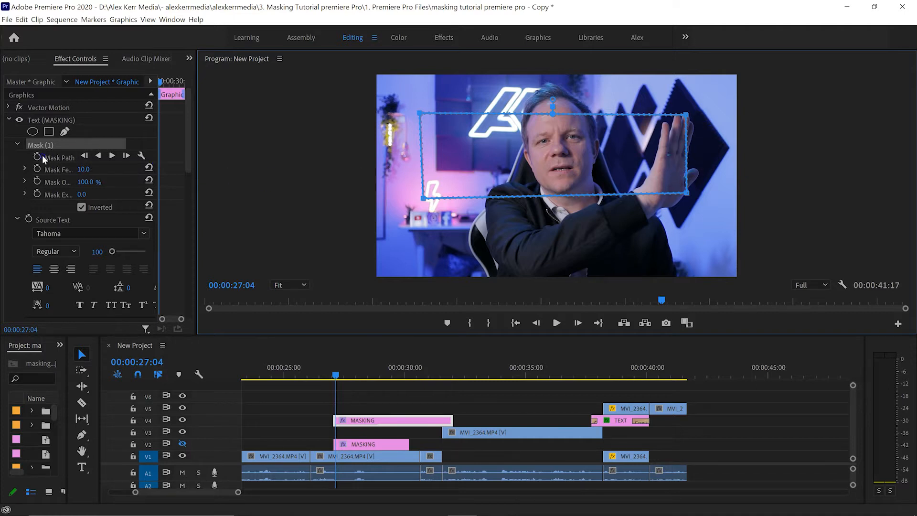
left_click(38, 157)
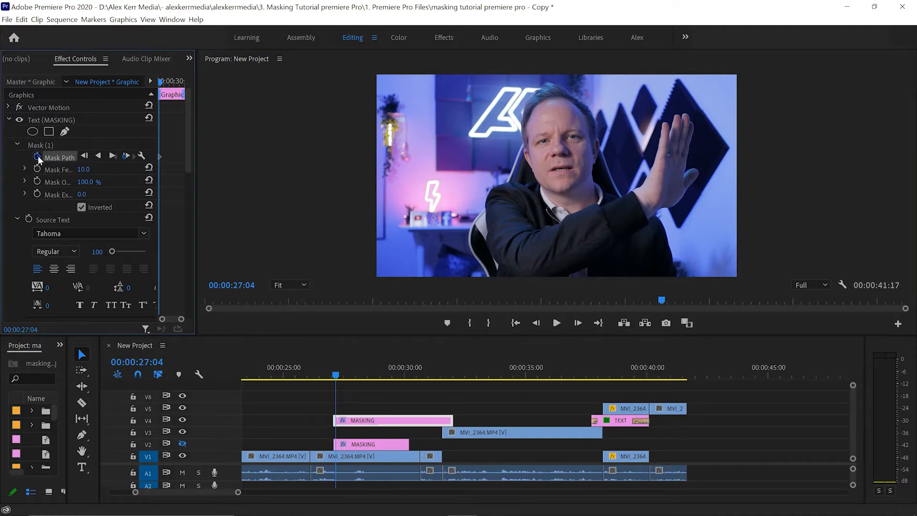
left_click_drag(195, 200, 377, 191)
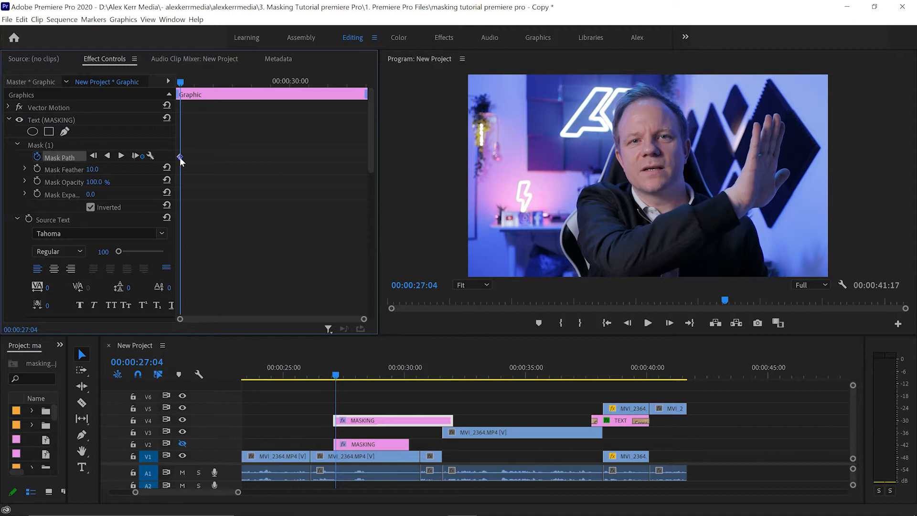
At 00:00:27:08, set the mask feather to 38.3 and nudge the mask to follow the hand
left_click(387, 187)
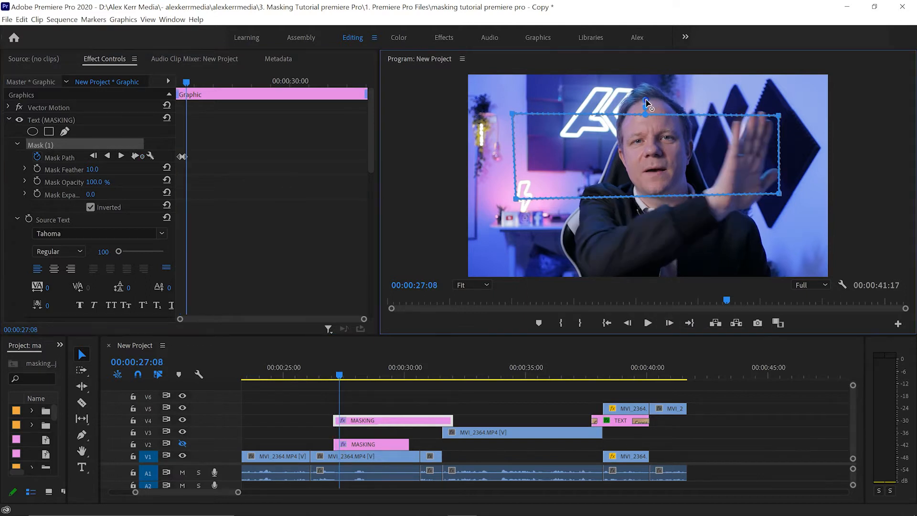
left_click_drag(646, 100, 646, 95)
left_click_drag(727, 160, 725, 159)
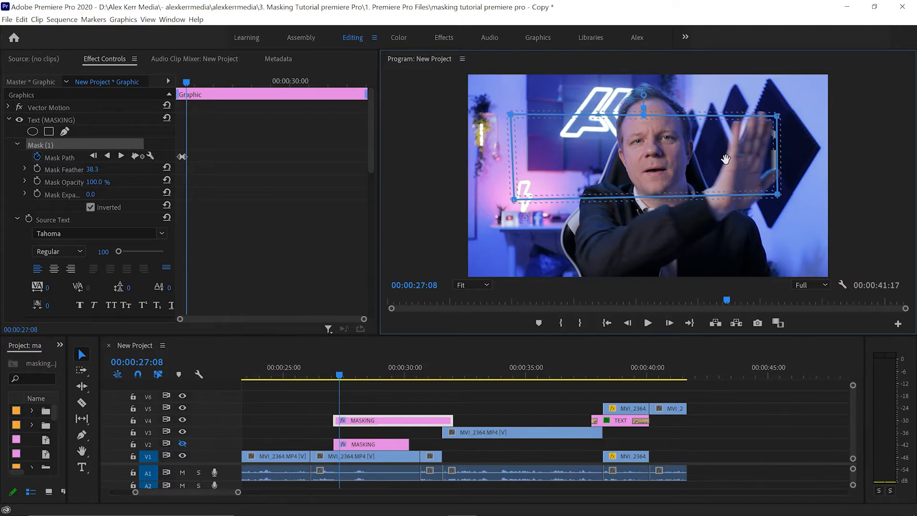
Move the mask frame by frame from 00:00:27:09 to 00:00:27:11 so its trailing edge follows the hand and uncovers the G
left_click(670, 324)
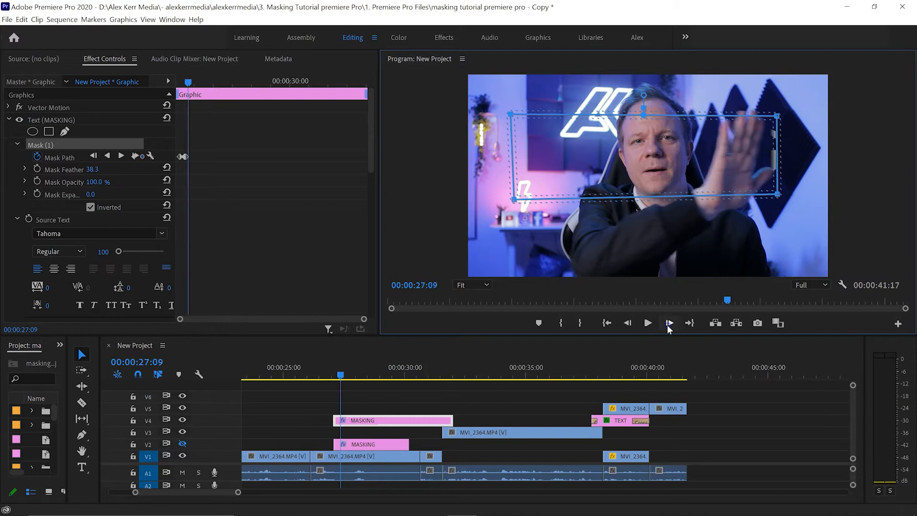
left_click_drag(676, 160, 670, 161)
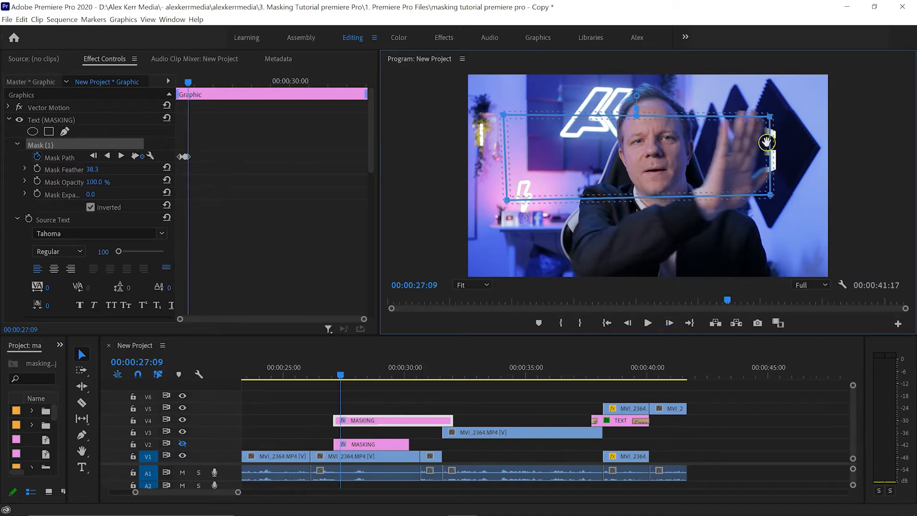
left_click(669, 323)
left_click_drag(690, 173, 676, 171)
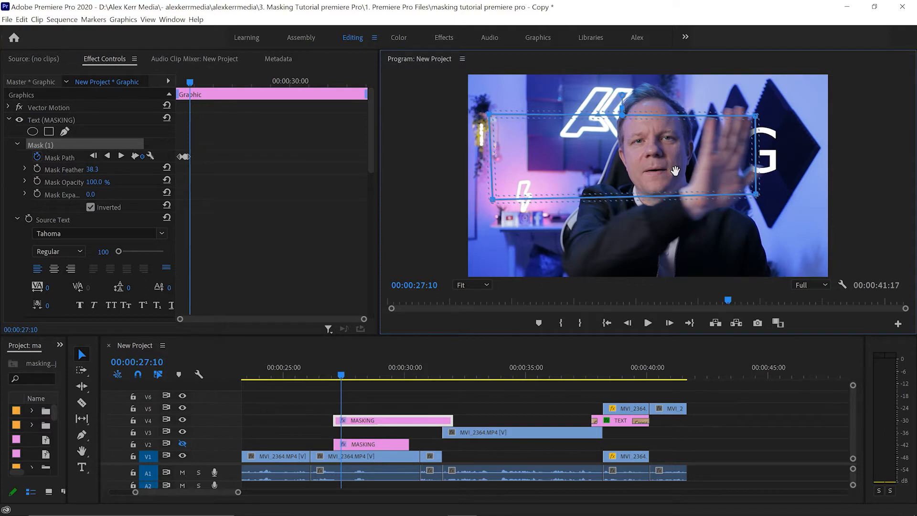
left_click(192, 155)
left_click(673, 323)
left_click_drag(706, 147, 688, 148)
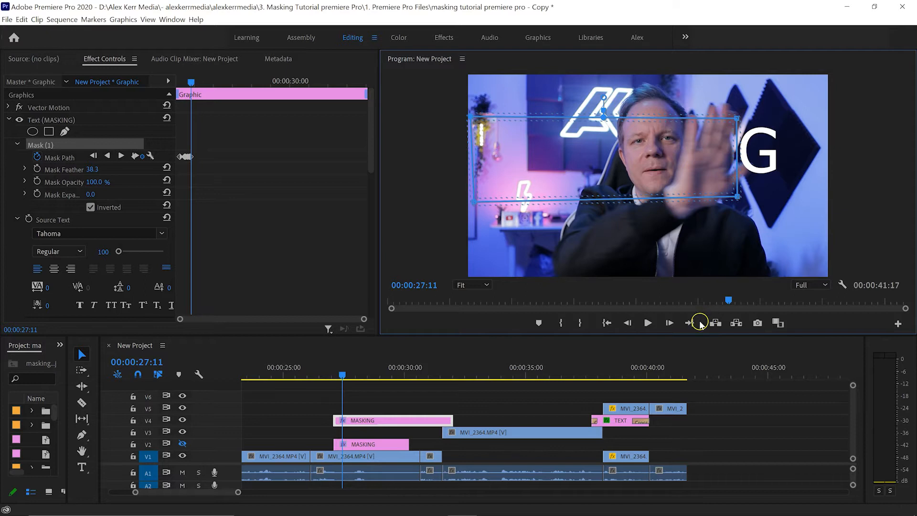
Continue shifting the mask with the hand at 00:00:27:12 and 00:00:27:13 to uncover the next letters
left_click(669, 323)
left_click_drag(659, 184, 643, 174)
left_click(669, 323)
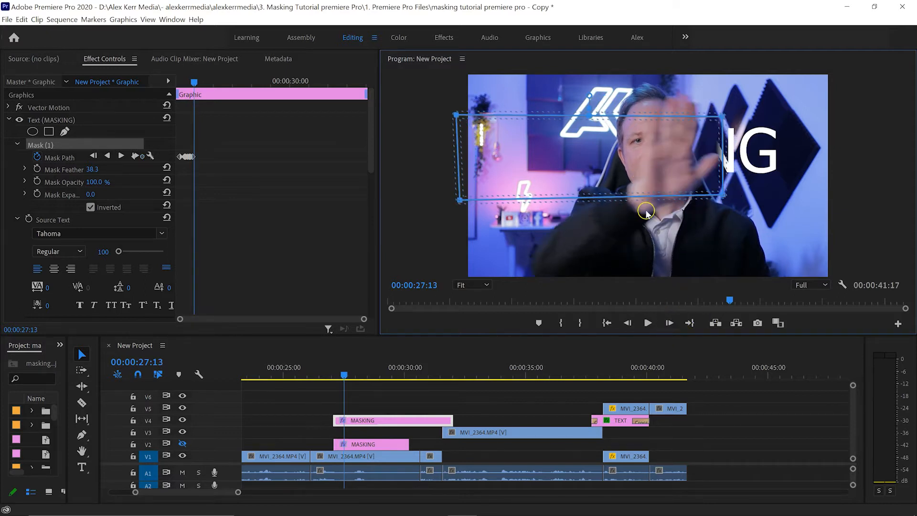
left_click_drag(626, 145, 460, 168)
Keyframe the mask on each frame up to 00:00:27:21, following the hand until the whole word MASKING is uncovered
left_click(669, 323)
left_click(668, 323)
left_click(668, 326)
left_click(665, 326)
left_click(669, 324)
left_click(668, 324)
left_click(668, 324)
left_click(669, 324)
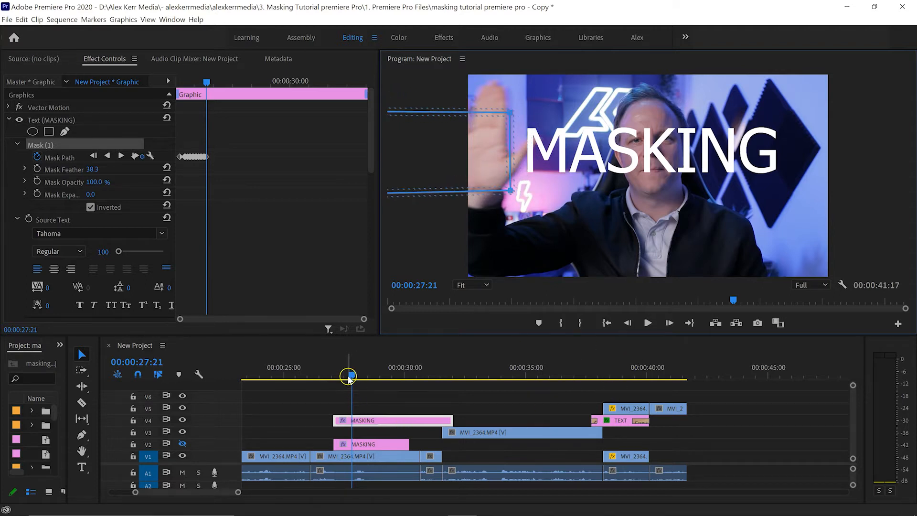
Step back through the mask animation to 00:00:27:05 to check the mask against the hand's position
left_click_drag(351, 374, 341, 374)
left_click(627, 324)
left_click(627, 323)
left_click(628, 323)
left_click(628, 324)
left_click(629, 325)
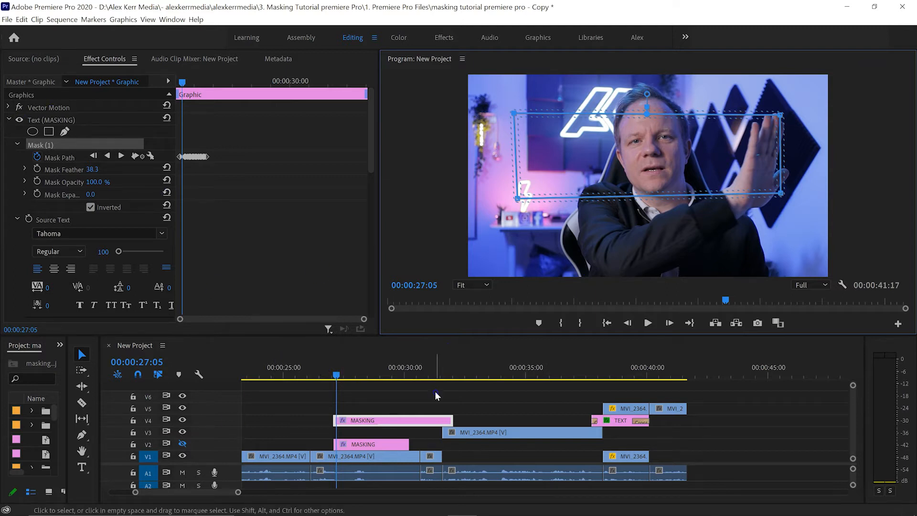
left_click(17, 251)
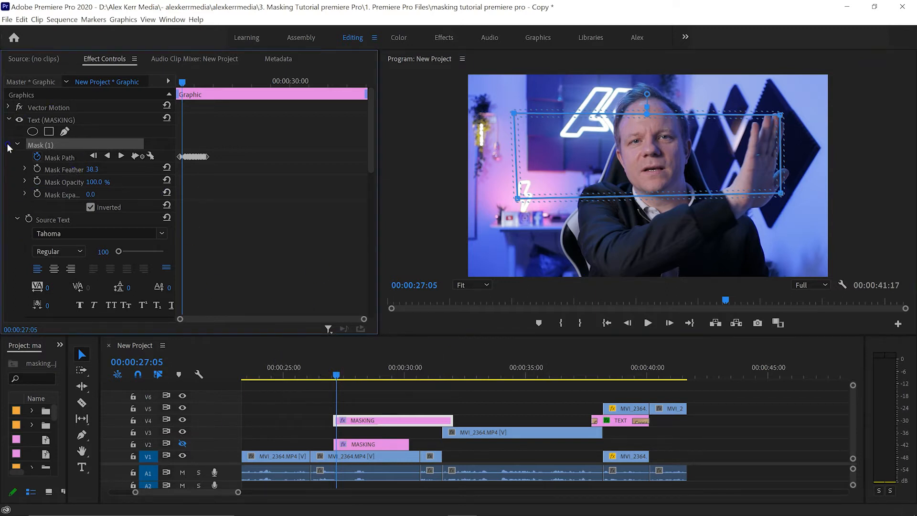
left_click(14, 165)
Play the sequence from before the MASKING title through the hand swipe to preview the text reveal
left_click_drag(335, 374, 327, 375)
left_click(648, 323)
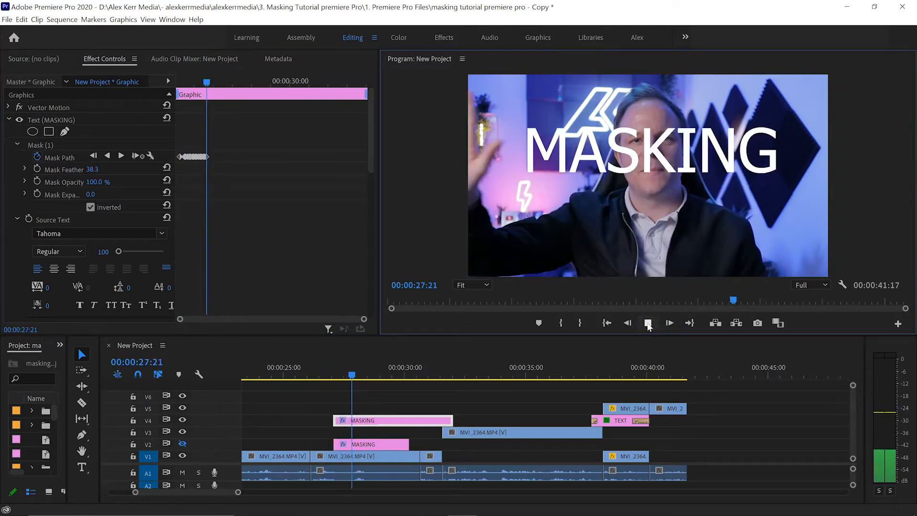
left_click(483, 374)
left_click_drag(373, 375, 295, 375)
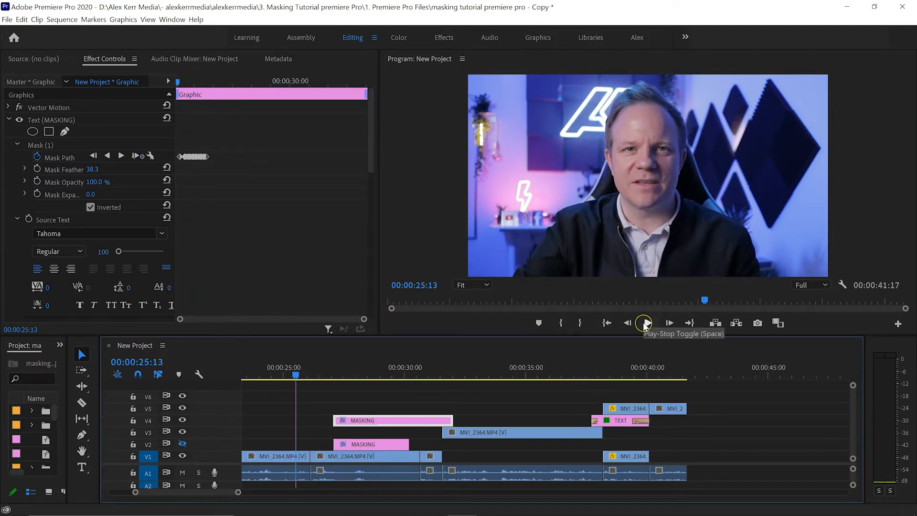
left_click(647, 323)
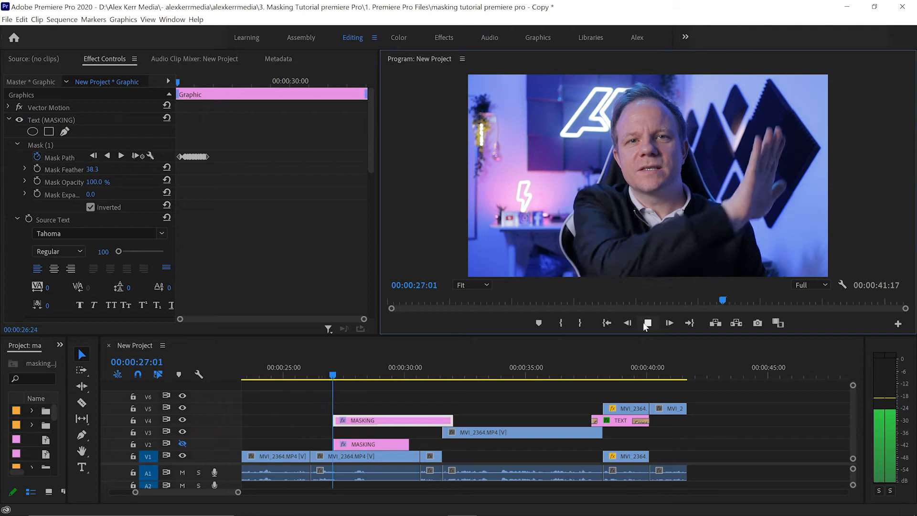
left_click(646, 325)
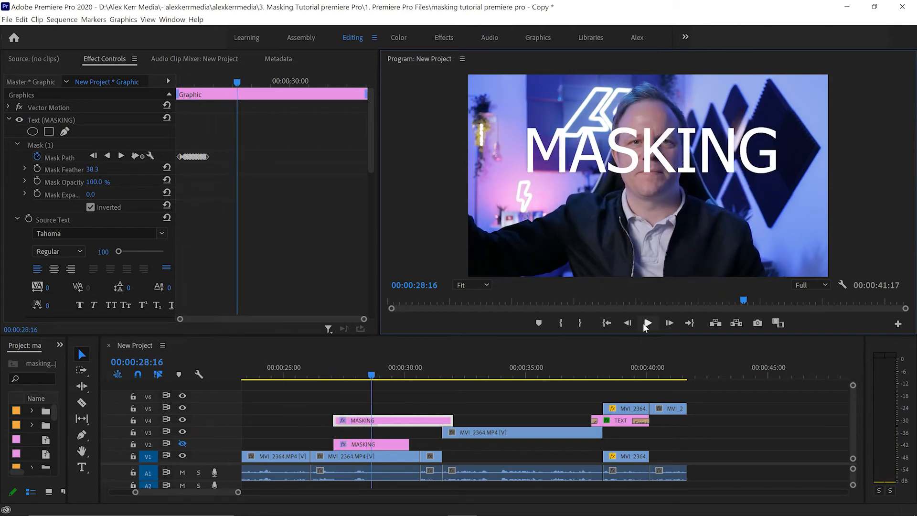
Move the playhead to 00:00:37:13, just before the TEXT title on V4
left_click_drag(389, 376, 334, 394)
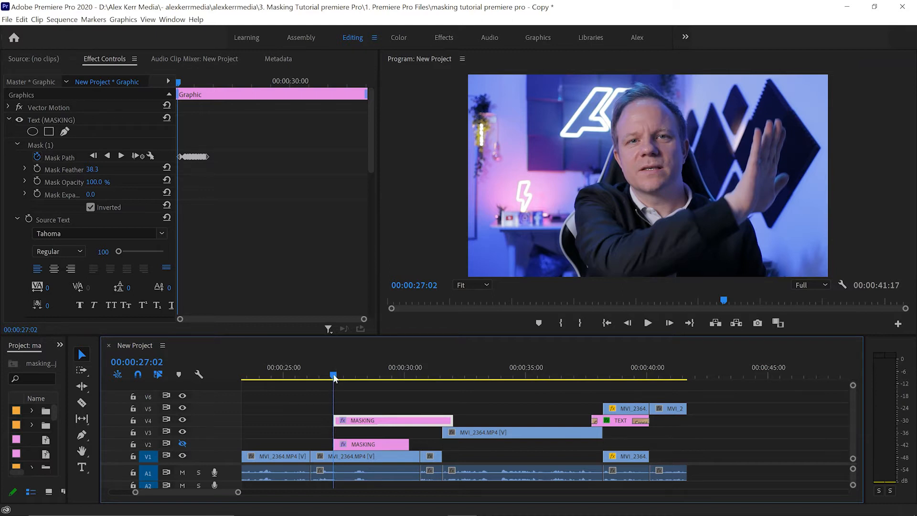
left_click_drag(333, 377, 597, 387)
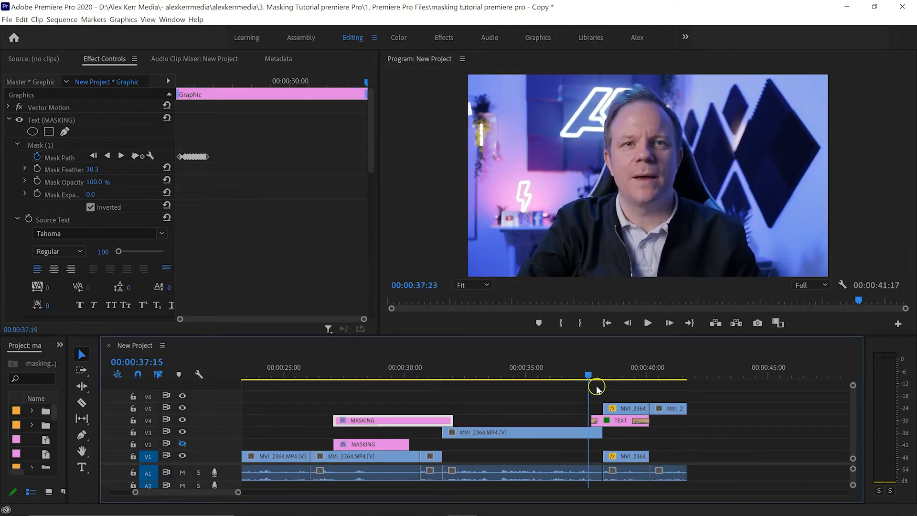
left_click_drag(597, 388, 595, 388)
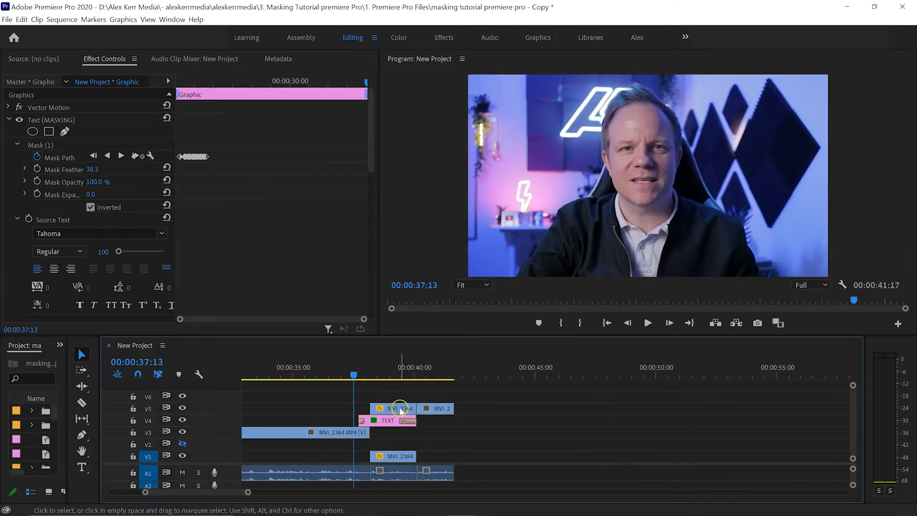
Duplicate the masked V5 clip above the TEXT title into empty V5 space, and select the copy with the playhead at 00:00:43:23
left_click(402, 408)
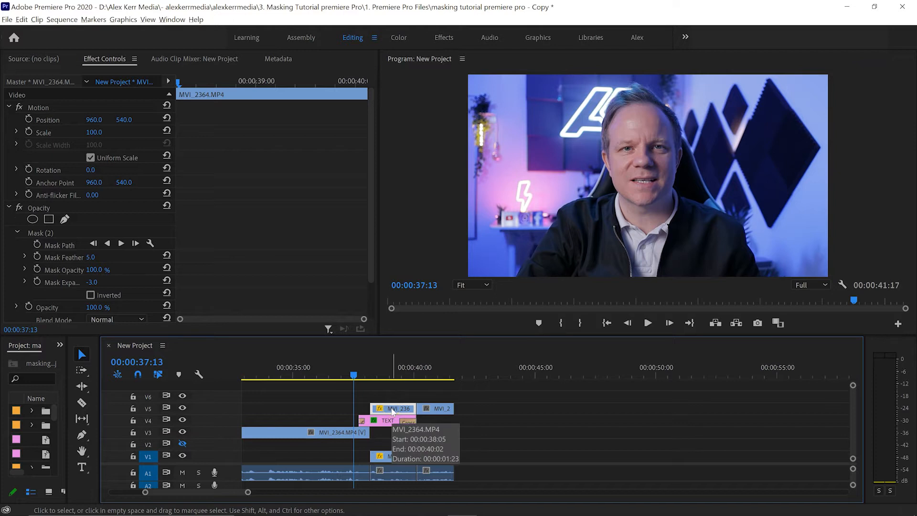
left_click_drag(391, 411, 525, 412)
left_click(510, 382)
left_click(522, 407)
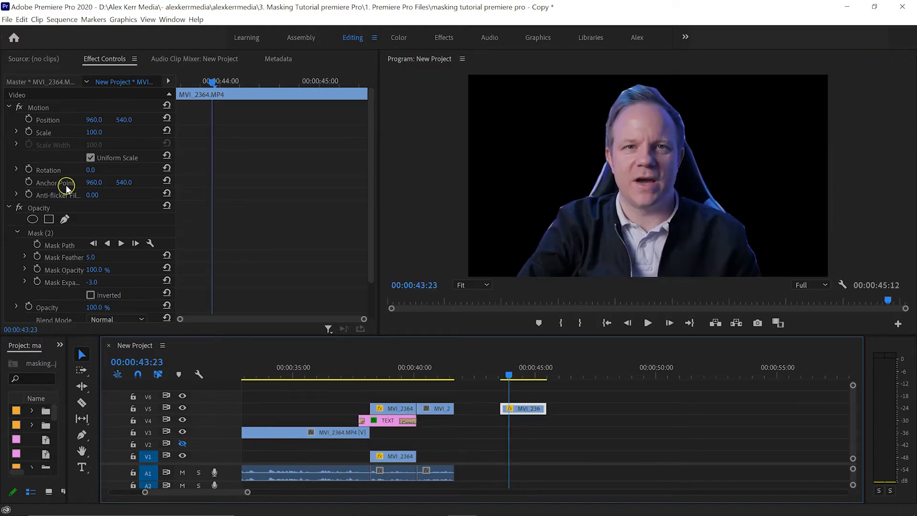
Delete the existing Mask (2) from the duplicated clip's opacity settings and keep that clip selected
left_click(54, 234)
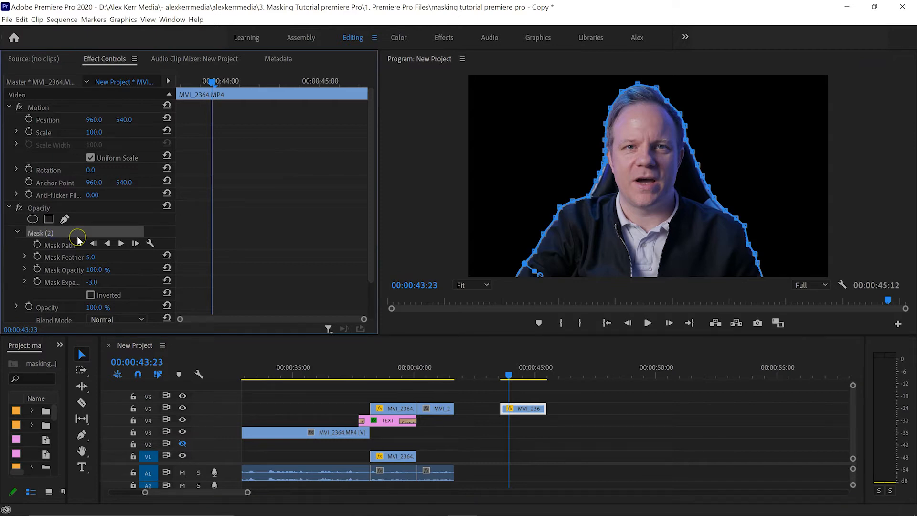
key("Delete")
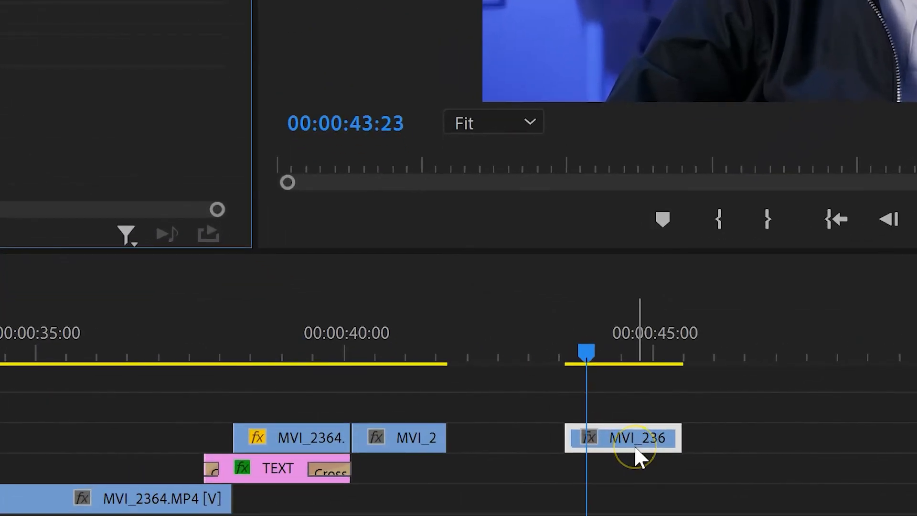
left_click(635, 447)
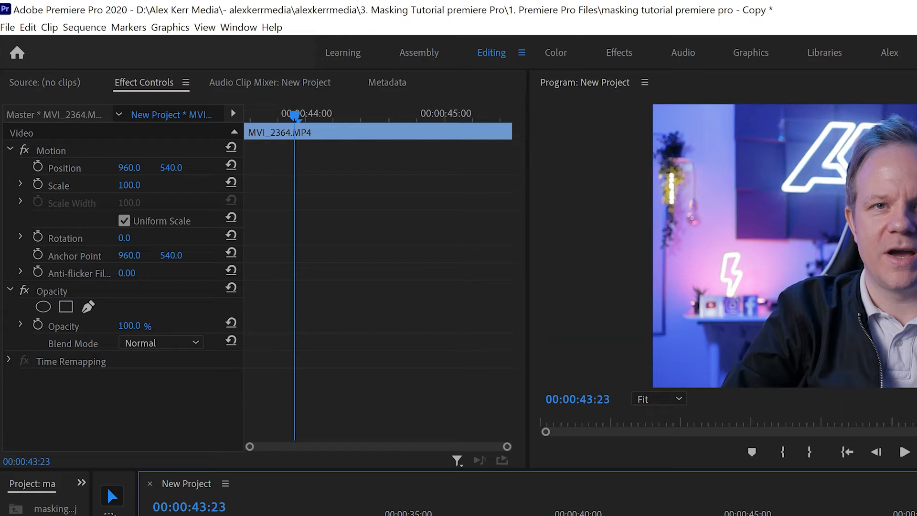
Start a free-draw opacity mask on the duplicated clip, tracing the man's outline from one arm over his head to the other arm
left_click(89, 308)
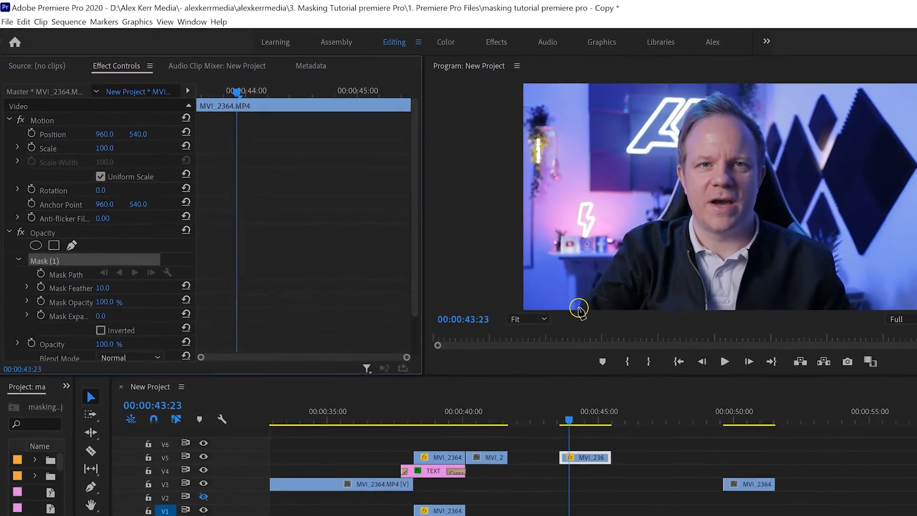
left_click(579, 308)
left_click(595, 284)
left_click(628, 235)
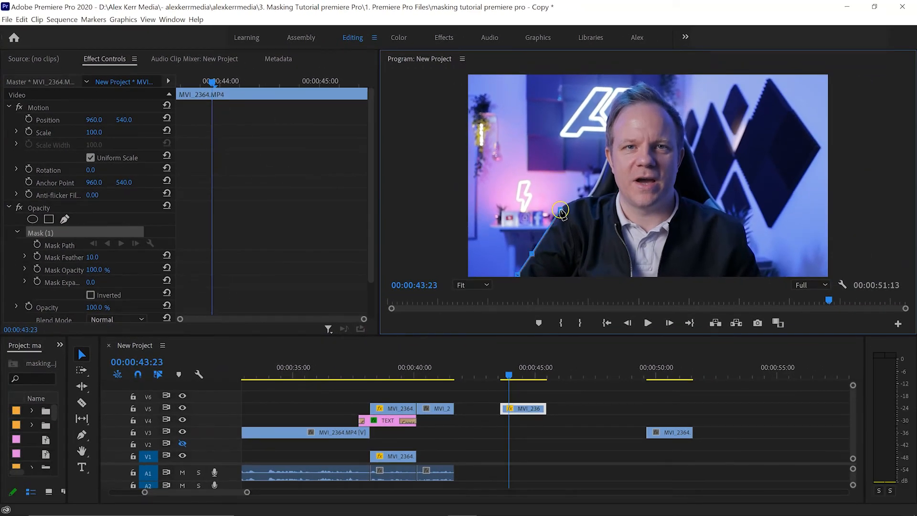
left_click(597, 196)
left_click(618, 190)
left_click(607, 153)
left_click(611, 108)
left_click(632, 86)
left_click(663, 94)
left_click(682, 123)
left_click(682, 156)
left_click(674, 185)
left_click(691, 199)
left_click(716, 208)
left_click(746, 226)
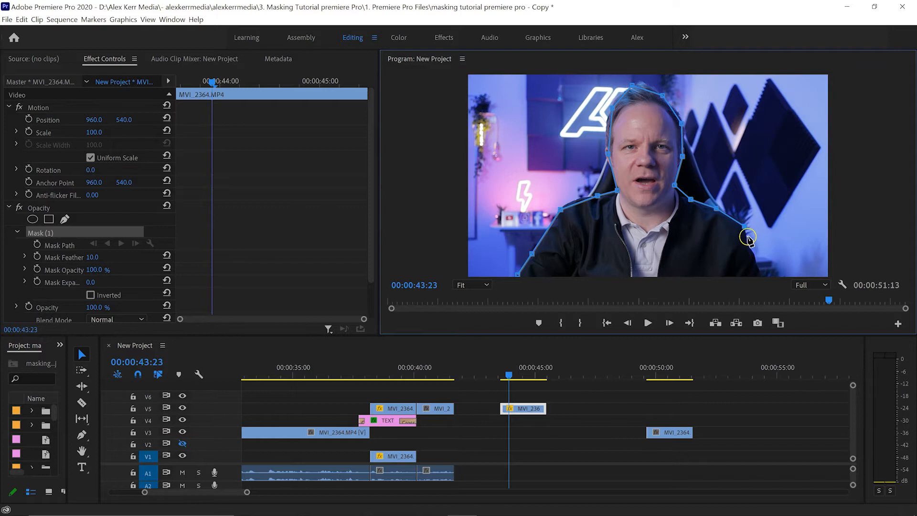
left_click(762, 283)
Extend the mask outline below the frame's lower edge and close it at its starting point
left_click(470, 284)
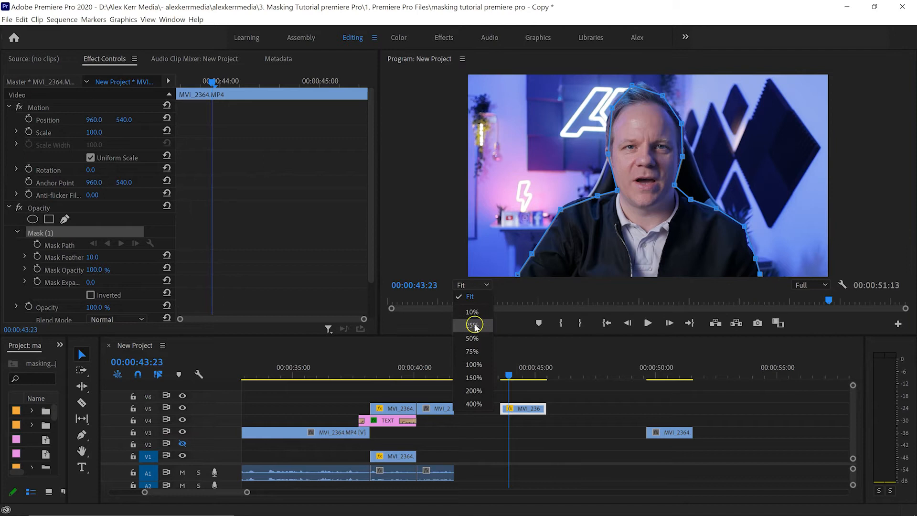
left_click(483, 365)
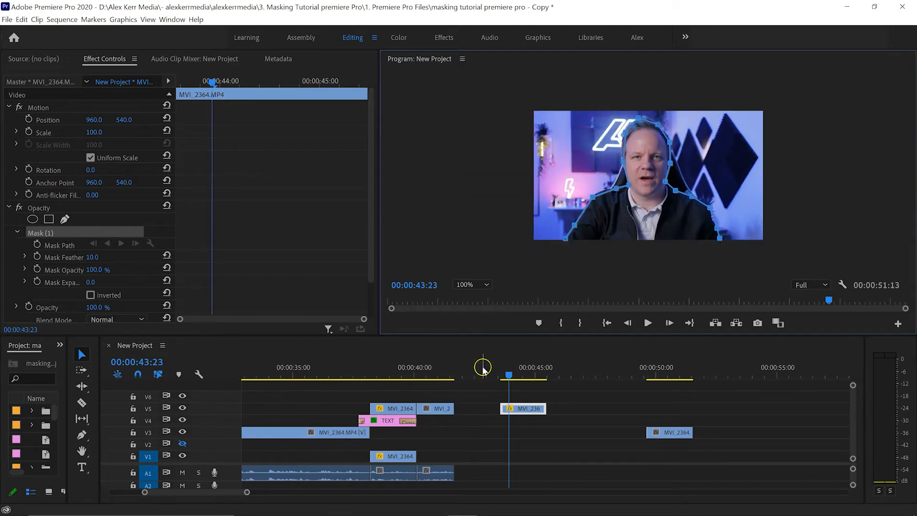
left_click_drag(723, 248, 703, 252)
left_click(724, 261)
left_click(564, 256)
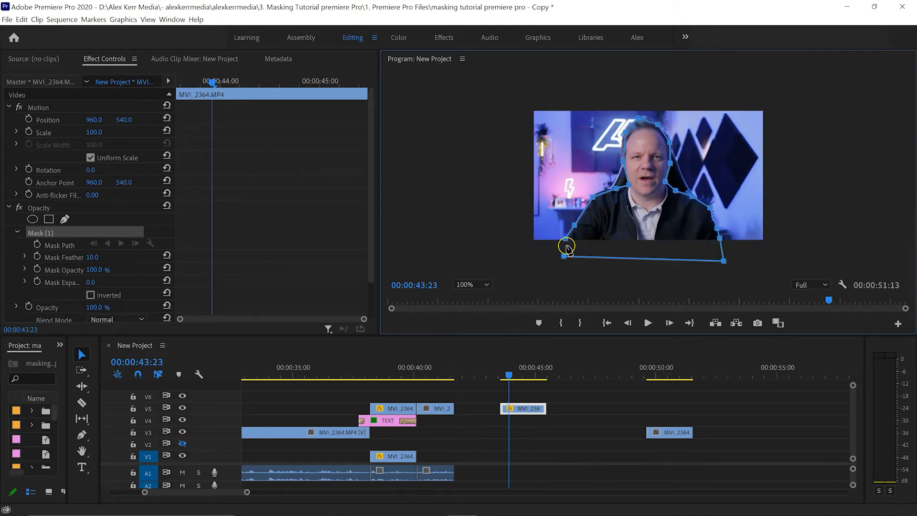
left_click(565, 239)
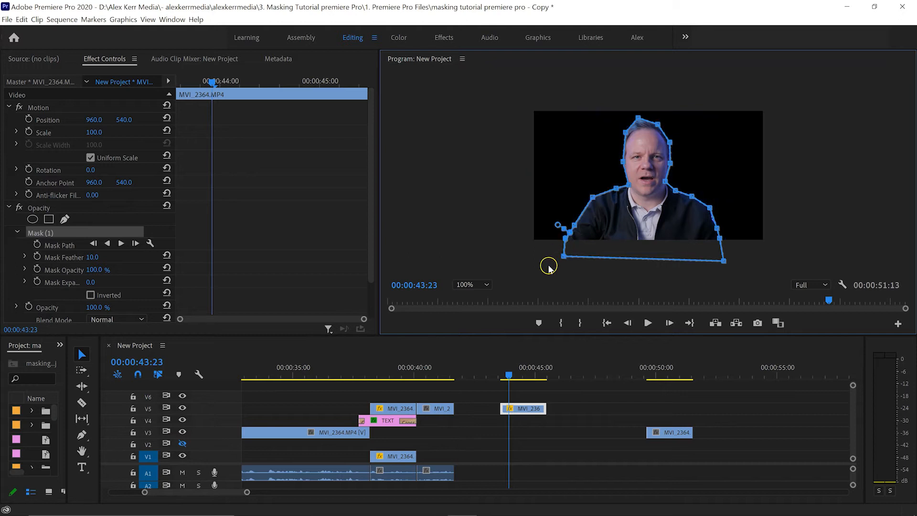
Enlarge the preview and refine the mask with added and adjusted points around the hair, the sides of the head and the neck
left_click(470, 285)
left_click(462, 293)
left_click_drag(378, 247, 198, 246)
left_click_drag(382, 338, 382, 369)
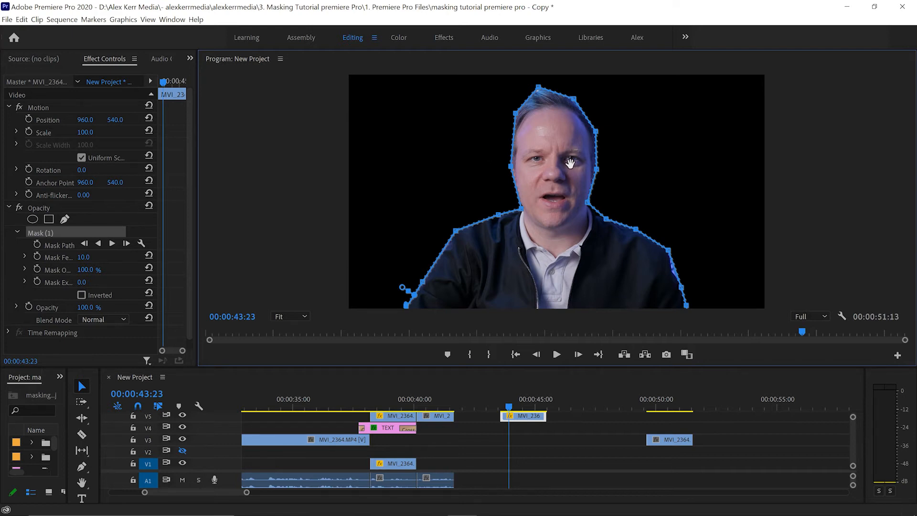
left_click(537, 117)
left_click_drag(513, 141, 507, 168)
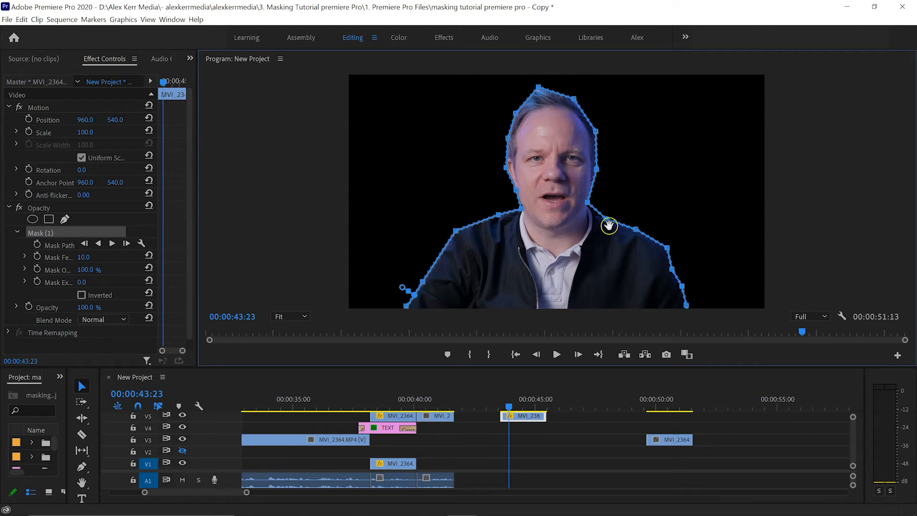
left_click(597, 213)
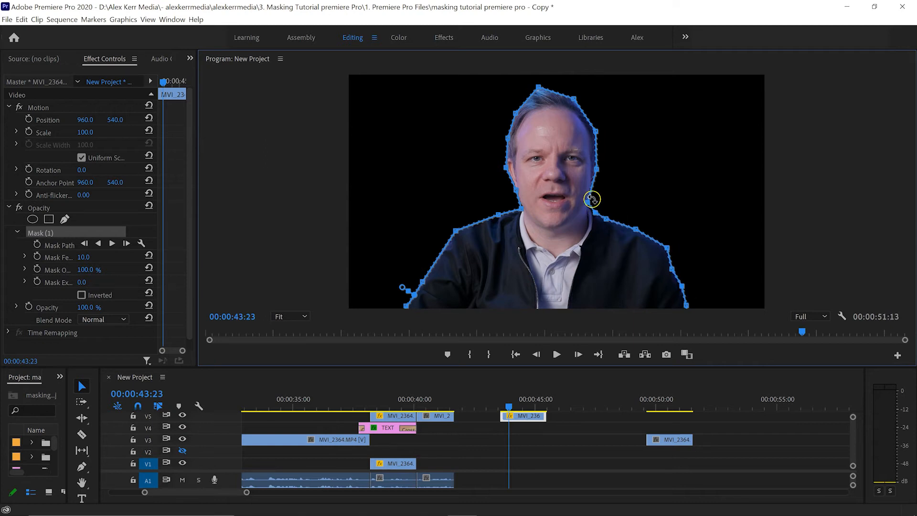
left_click(600, 131)
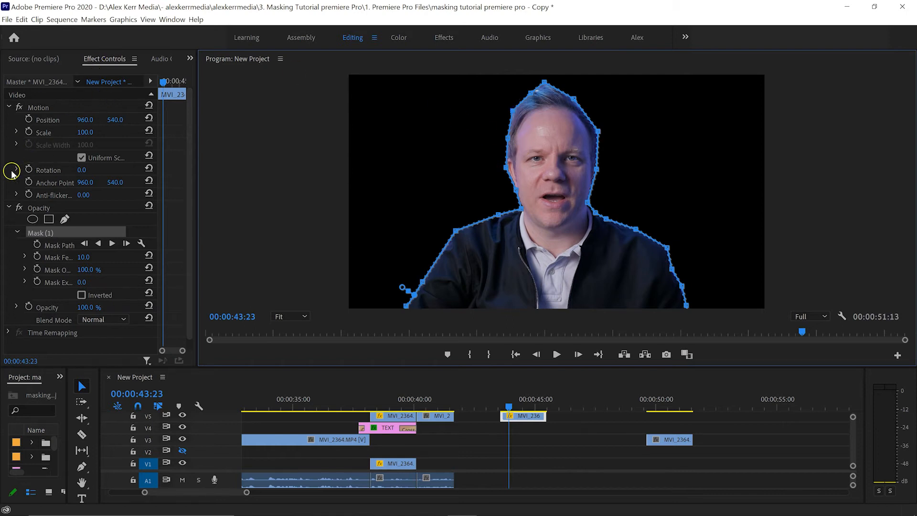
Raise the mask feather to 37.4 with the mask's on-screen handle and check the softened edge
left_click(8, 258)
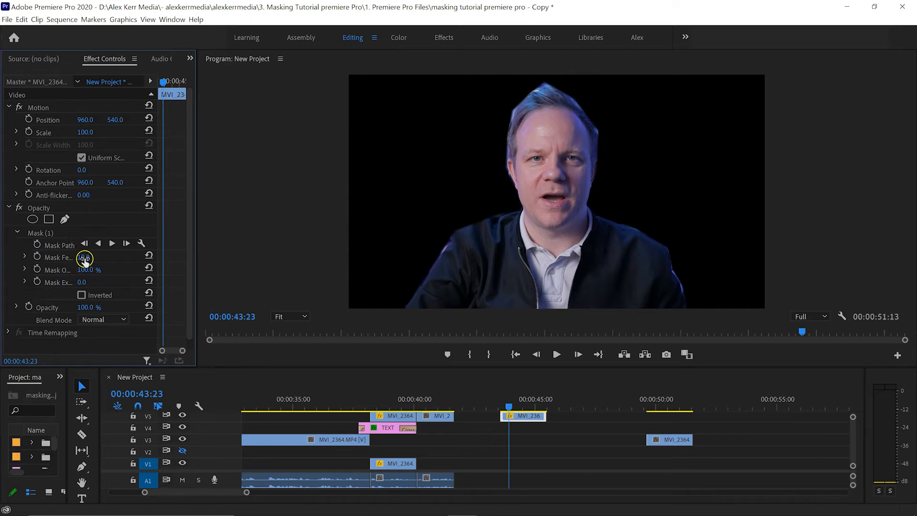
left_click(67, 234)
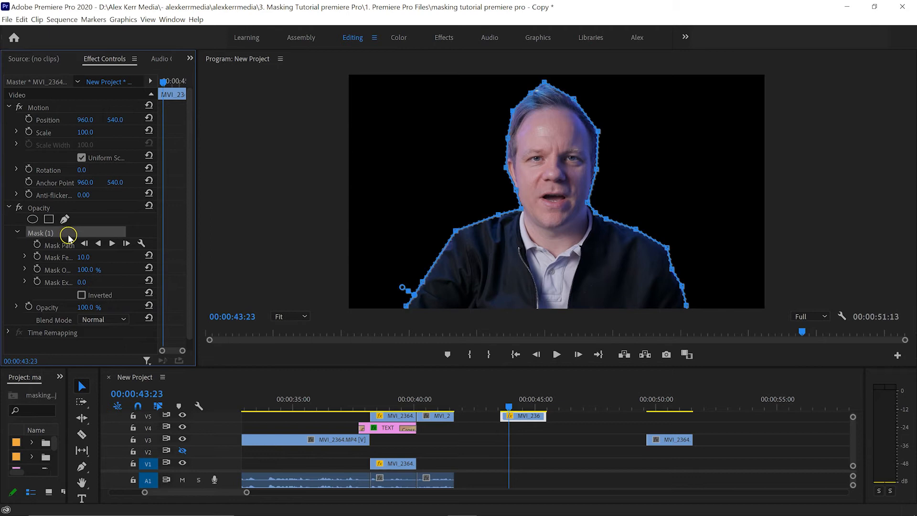
left_click_drag(401, 288, 396, 284)
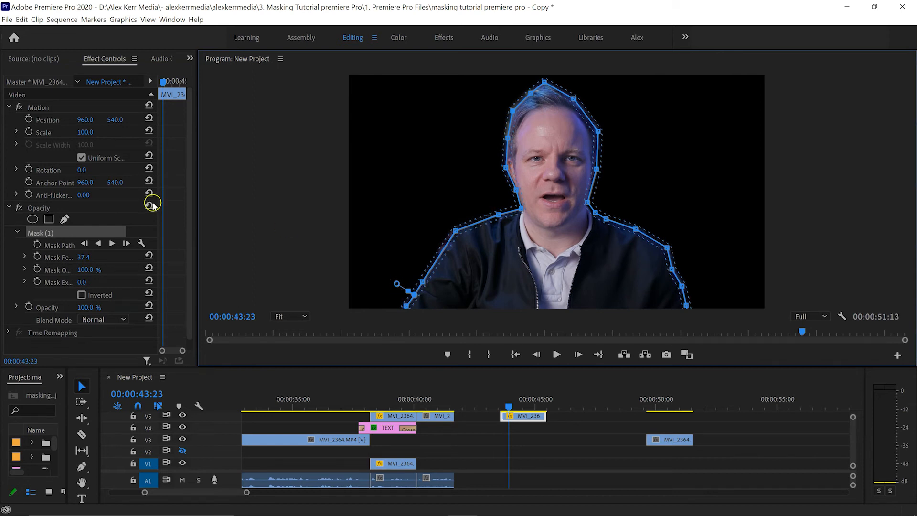
left_click(16, 280)
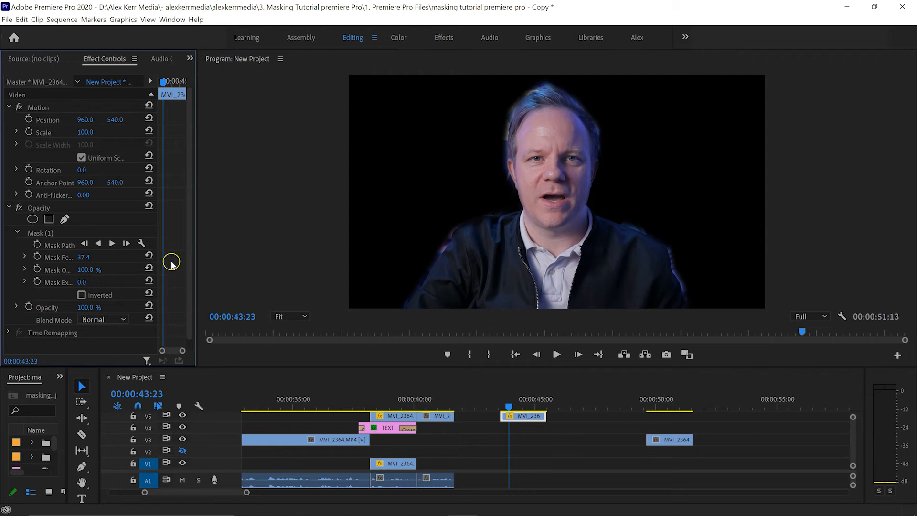
Set the mask expansion to -15.0 and the mask feather to 49.4
left_click_drag(155, 254, 199, 254)
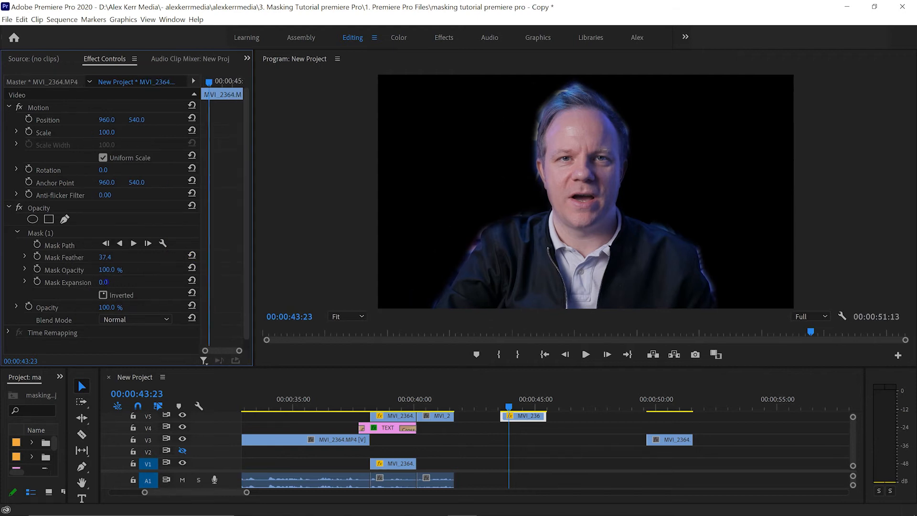
mouse_move(106, 282)
left_mouse_down()
mouse_move(116, 280)
mouse_move(104, 278)
mouse_move(103, 293)
left_mouse_up()
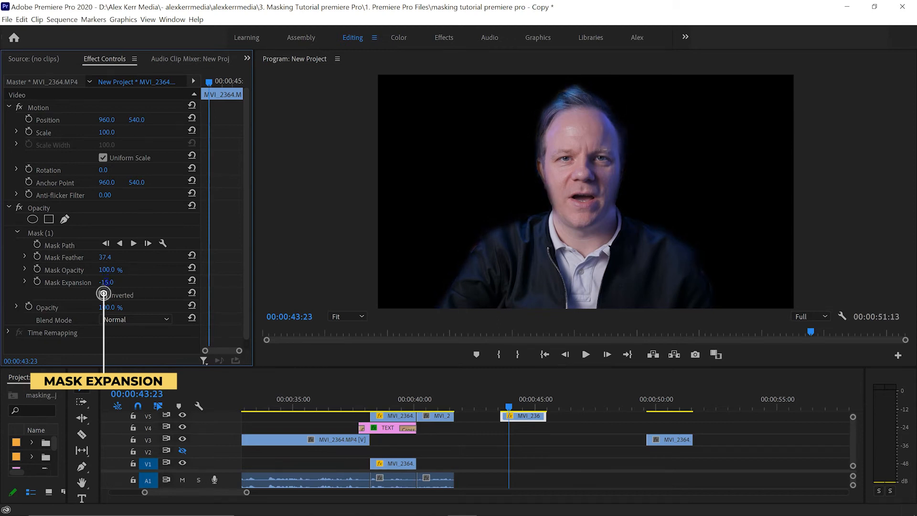
left_click_drag(105, 257, 138, 262)
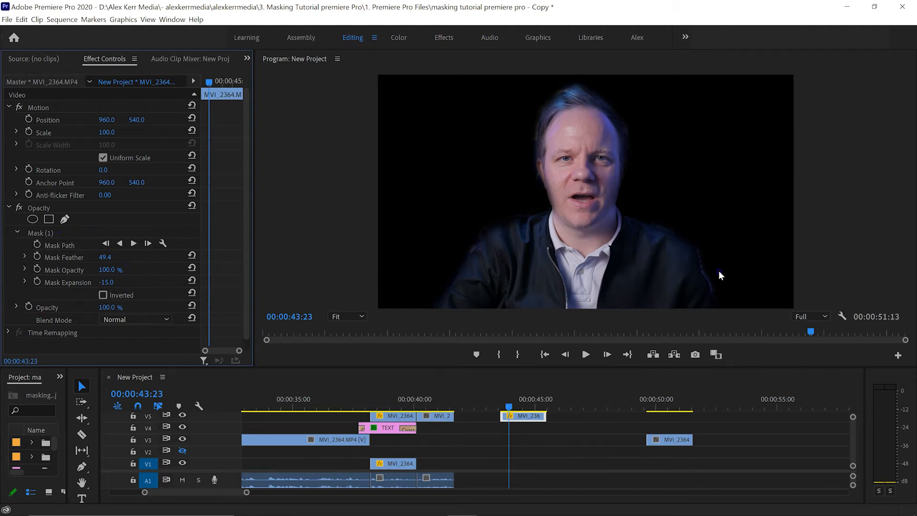
Add mask path points along the shoulder, adjust the point beside the neck, and reduce the mask feather to 29.4
left_click(72, 244)
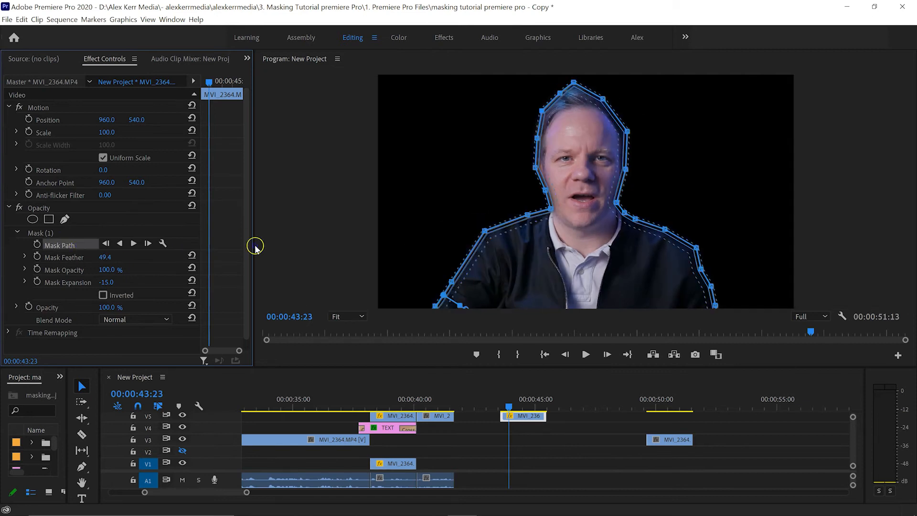
left_click(473, 252)
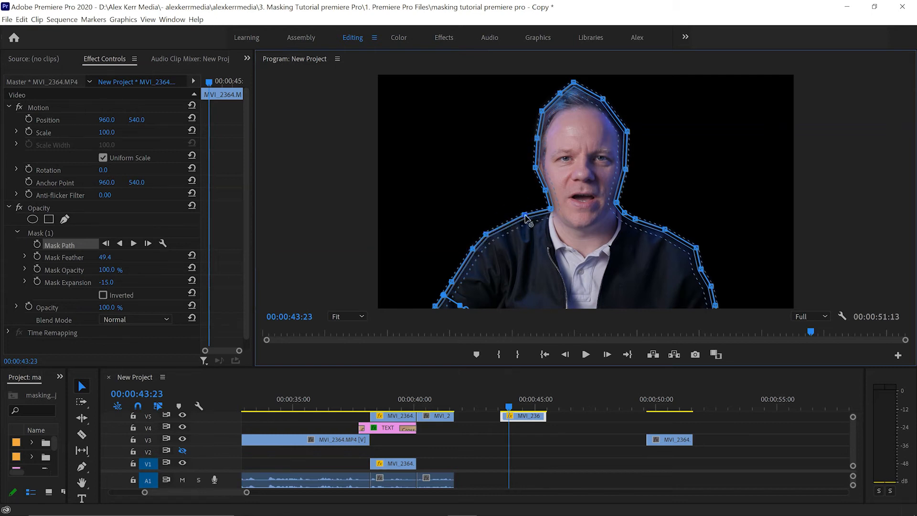
left_click(506, 222)
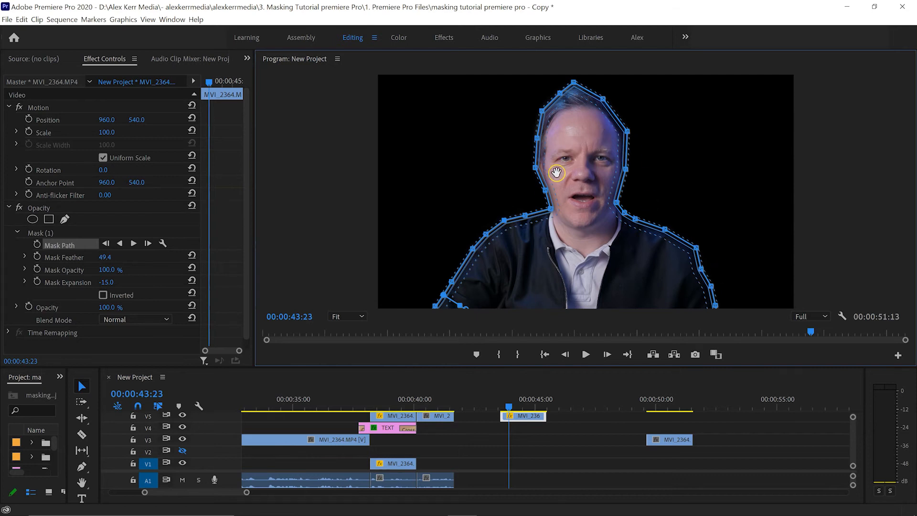
left_click_drag(542, 193, 545, 191)
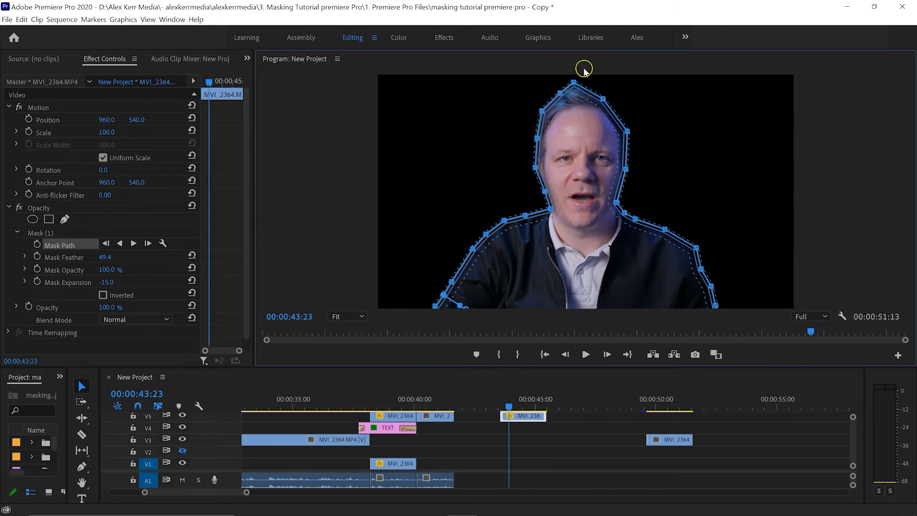
left_click(13, 262)
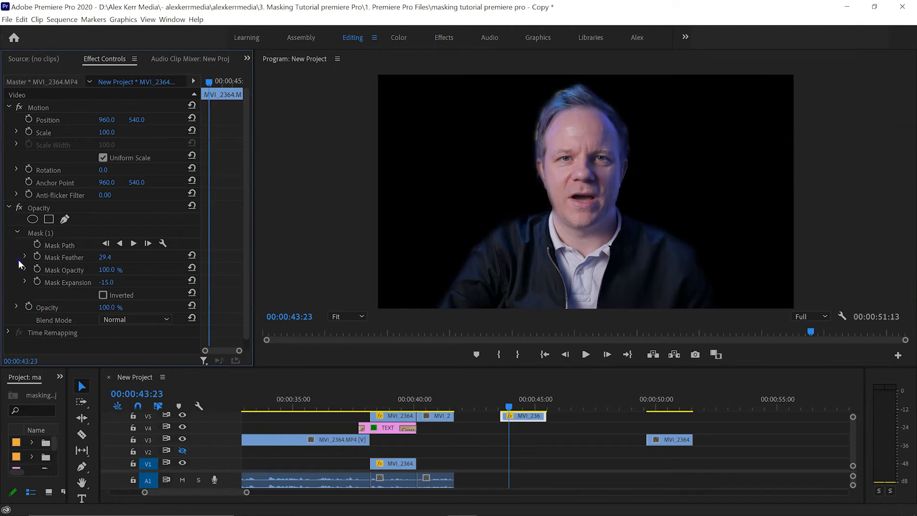
left_click(412, 159)
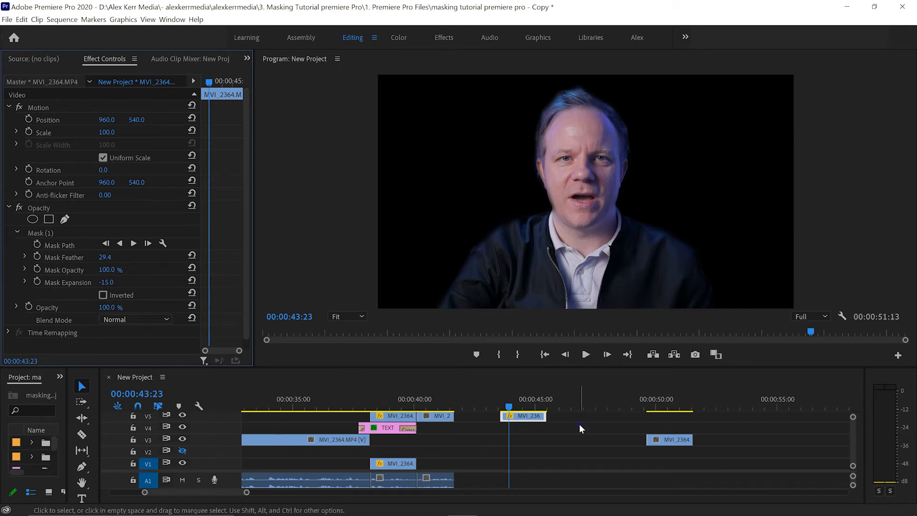
Duplicate the masked clip from V5 to V3 directly beneath it and invert the copy's mask
left_click(525, 417)
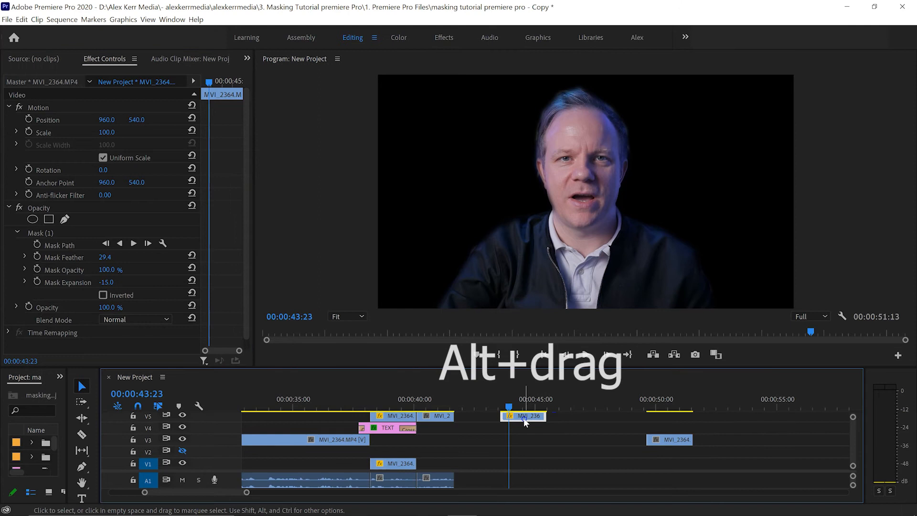
left_click_drag(524, 418, 524, 440)
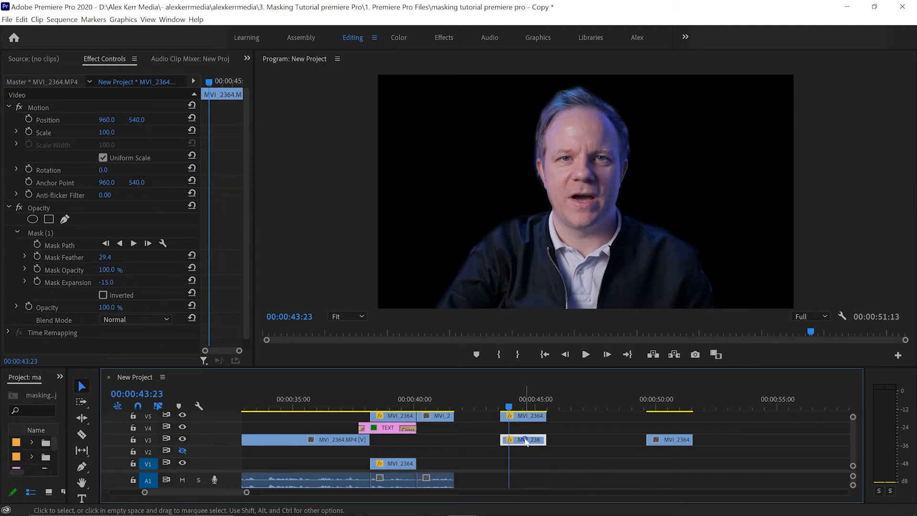
left_click(103, 295)
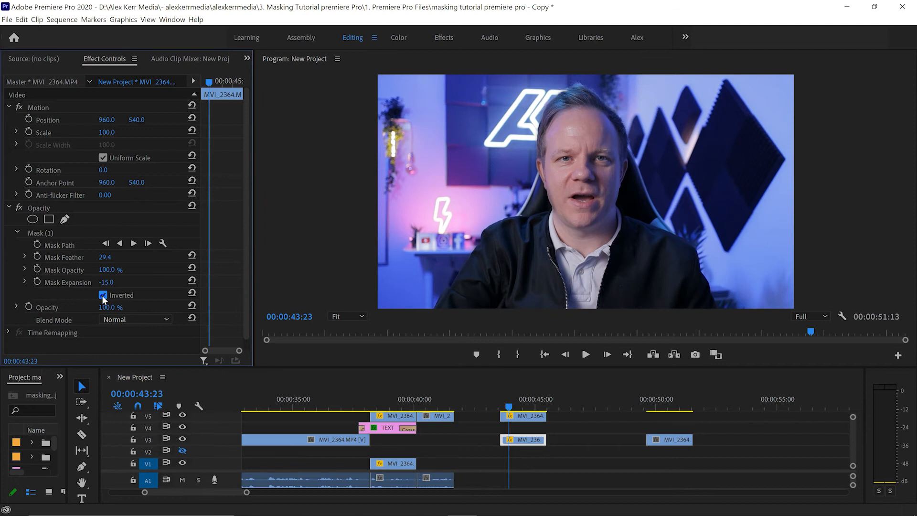
Create a text layer reading "TEXT" over the man at 00:00:44:05 in the sequence
left_click_drag(854, 419, 854, 406)
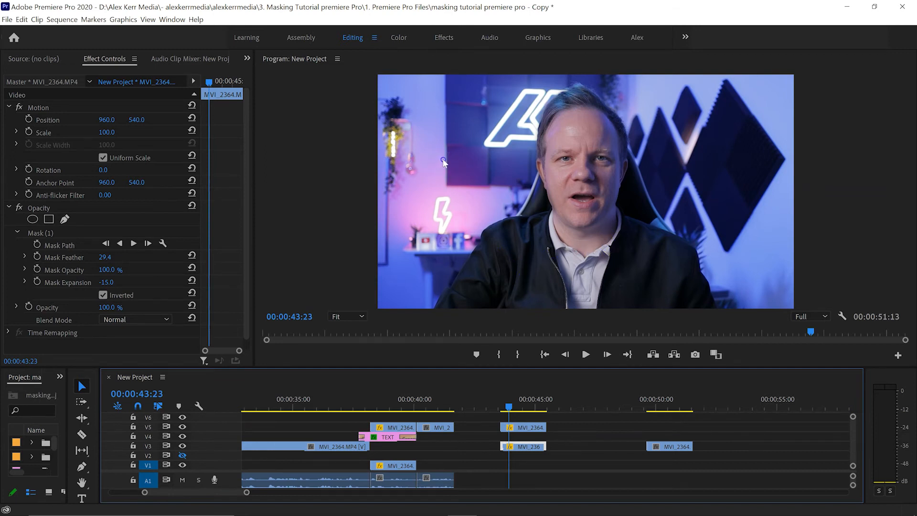
mouse_move(511, 410)
left_mouse_down()
mouse_move(538, 410)
mouse_move(516, 410)
left_mouse_up()
left_click(535, 421)
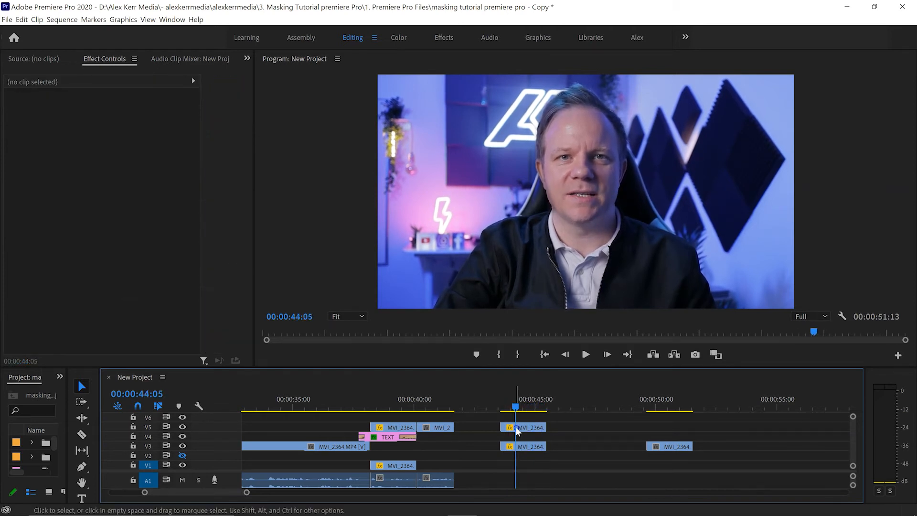
key("t")
left_click(539, 173)
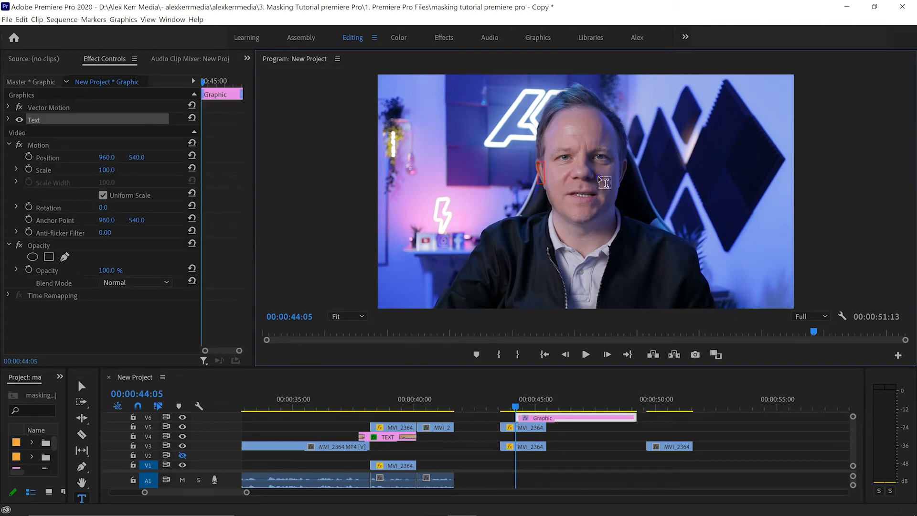
type("TEXT")
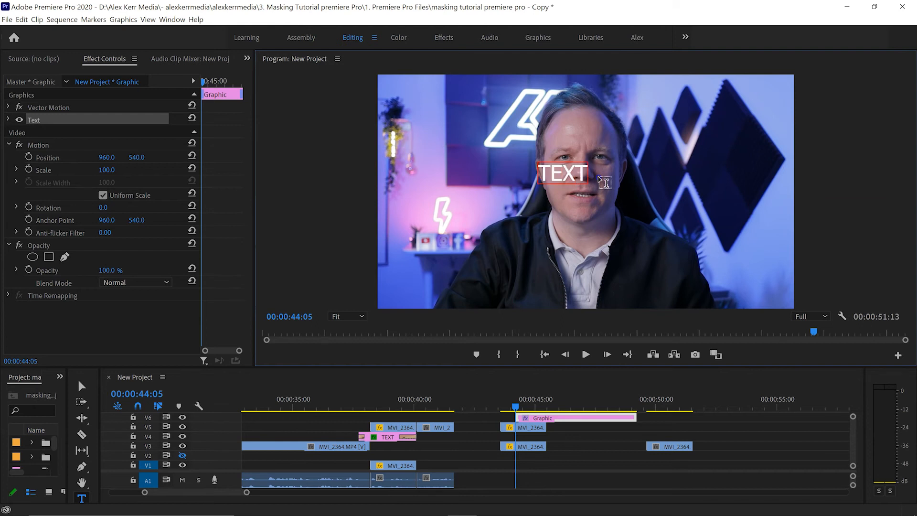
Enlarge the TEXT title to span most of the frame's width and centre it across the man
left_click(487, 417)
key("v")
left_click_drag(584, 180, 843, 271)
left_click_drag(694, 144, 583, 200)
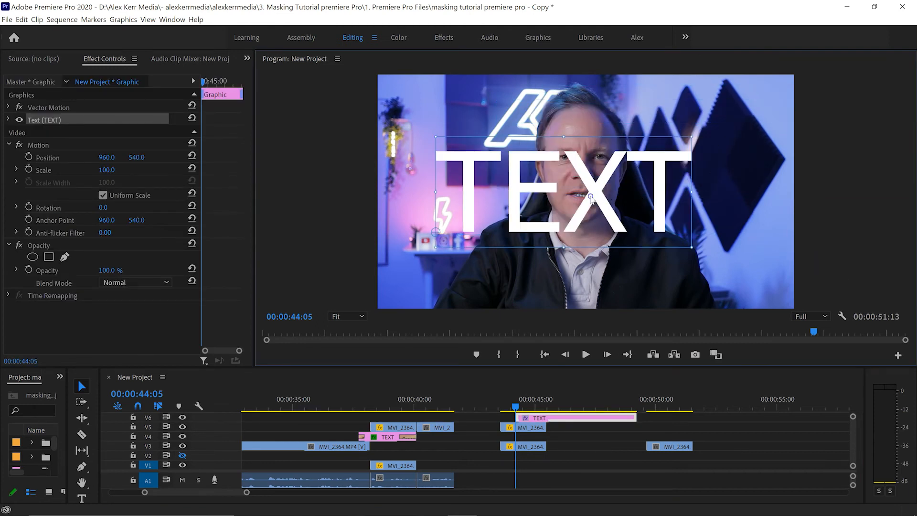
left_click_drag(692, 252, 742, 274)
left_click_drag(655, 215, 636, 209)
Move the title clip to V4 between the two masked clips and trim it to match their start and end
left_click_drag(540, 419, 511, 437)
left_click_drag(605, 436, 546, 436)
left_click_drag(487, 436, 502, 432)
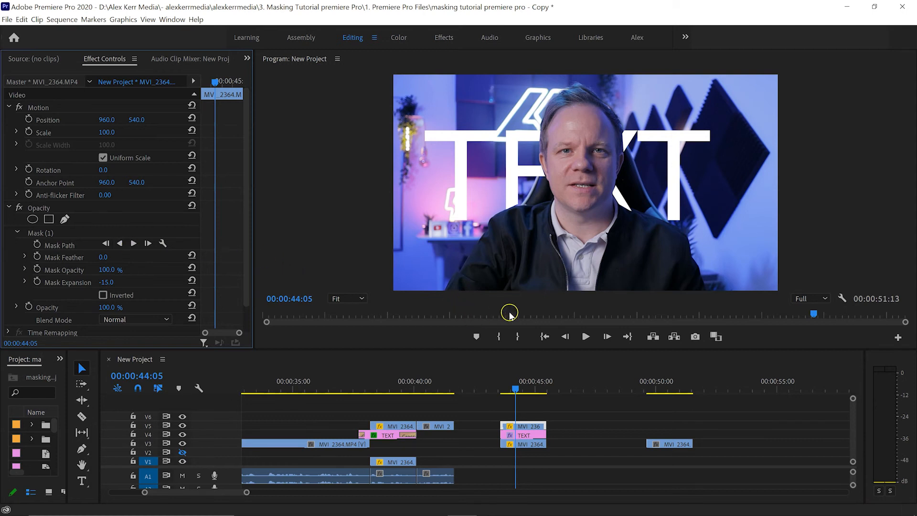
Reshape the V5 clip's mask path at 00:00:44:23 so it includes the chair on both sides of the man's neck
left_click_drag(491, 388, 531, 400)
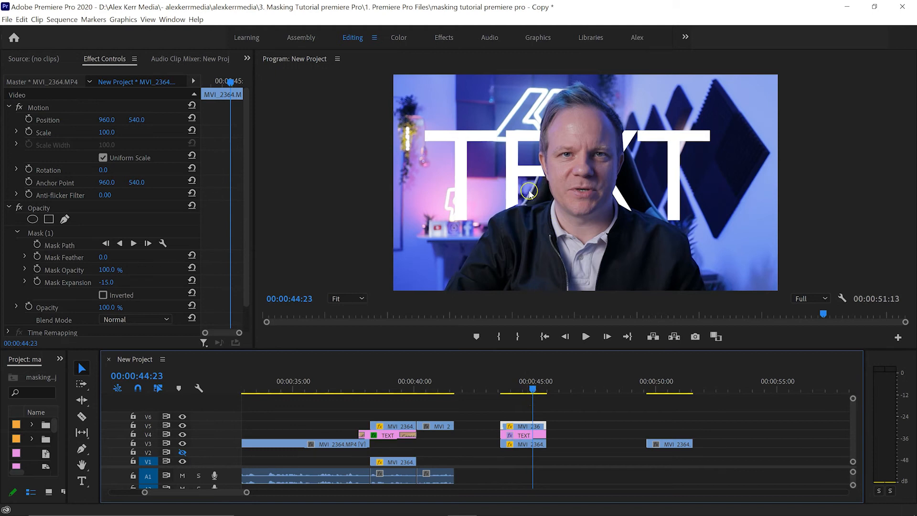
left_click(57, 245)
left_click_drag(550, 195, 533, 190)
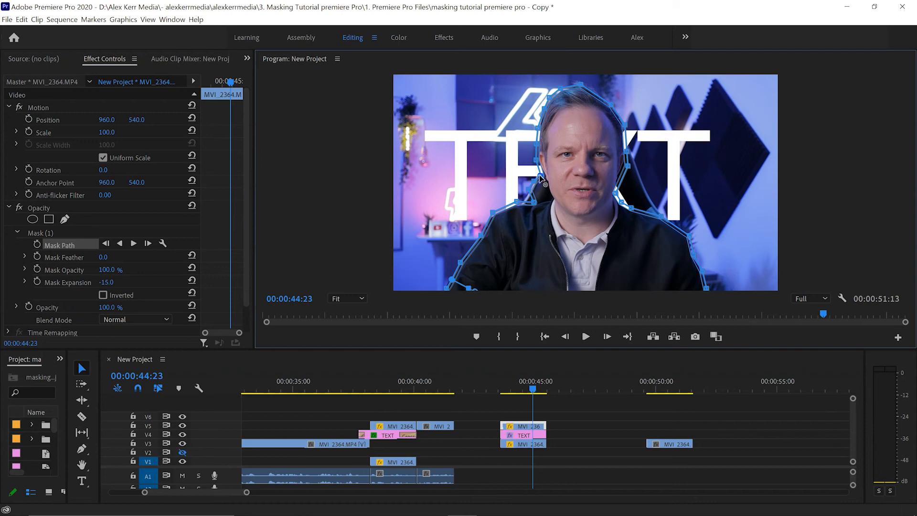
left_click_drag(631, 208, 629, 149)
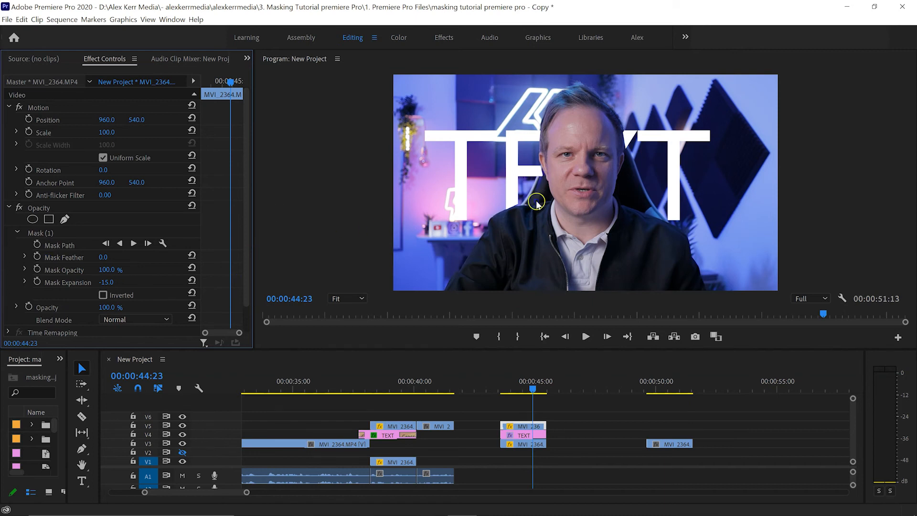
left_click(58, 233)
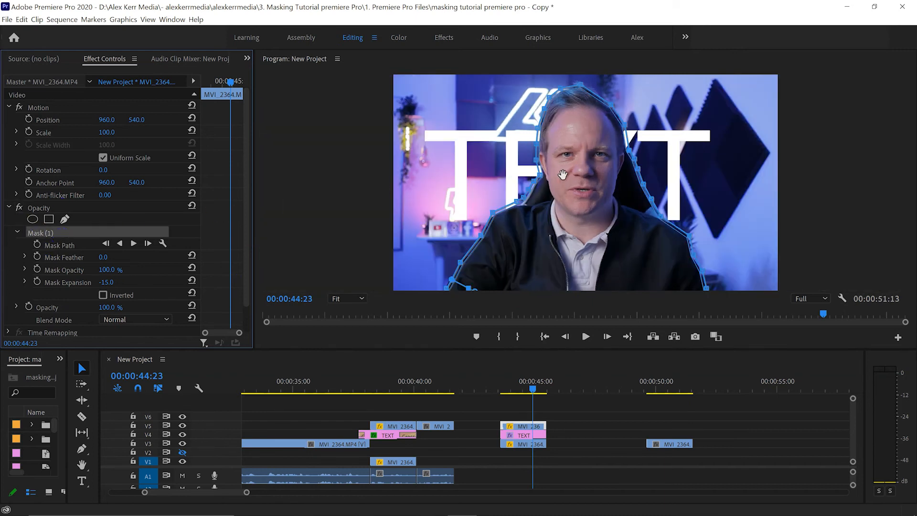
left_click(537, 177)
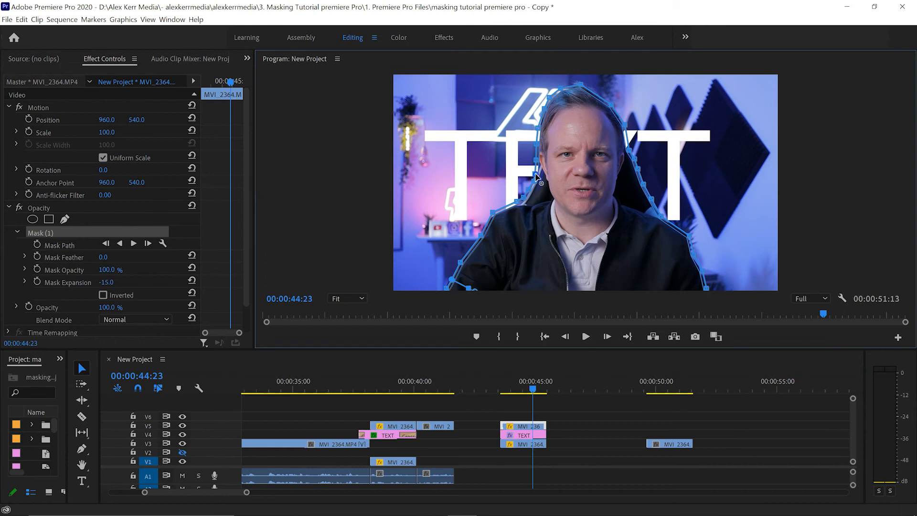
left_click(14, 258)
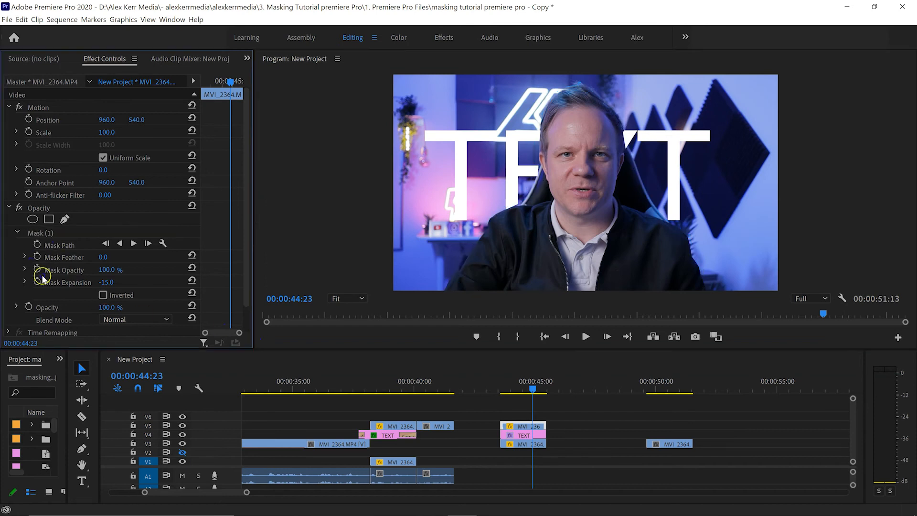
Enlarge the TEXT title further, shift it down and left behind the man, and refine the V5 mask edge along his shoulder
left_click(523, 434)
left_click(567, 230)
left_click_drag(712, 113, 745, 86)
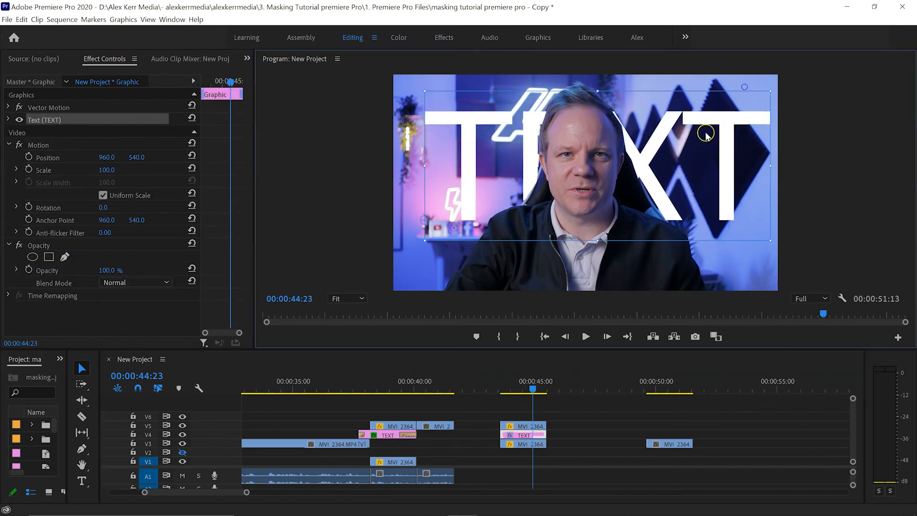
left_click_drag(675, 157, 652, 179)
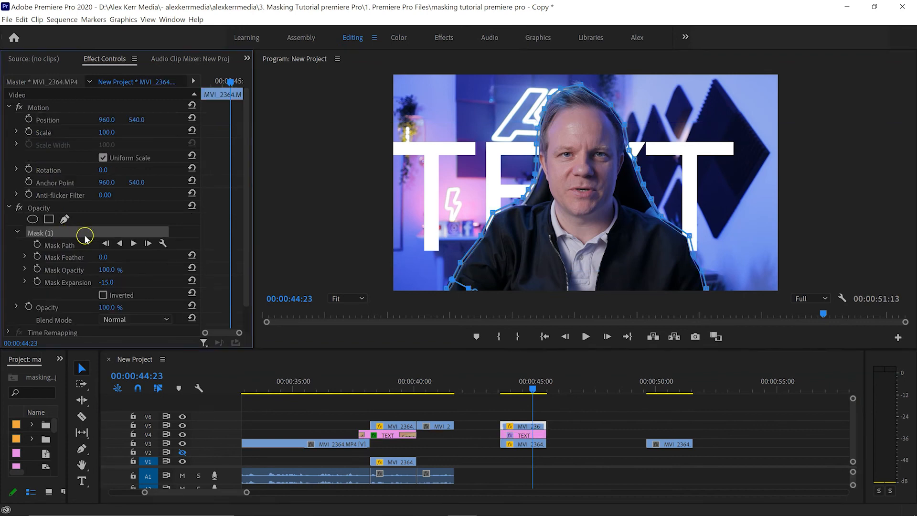
left_click(475, 234)
left_click_drag(477, 234, 478, 234)
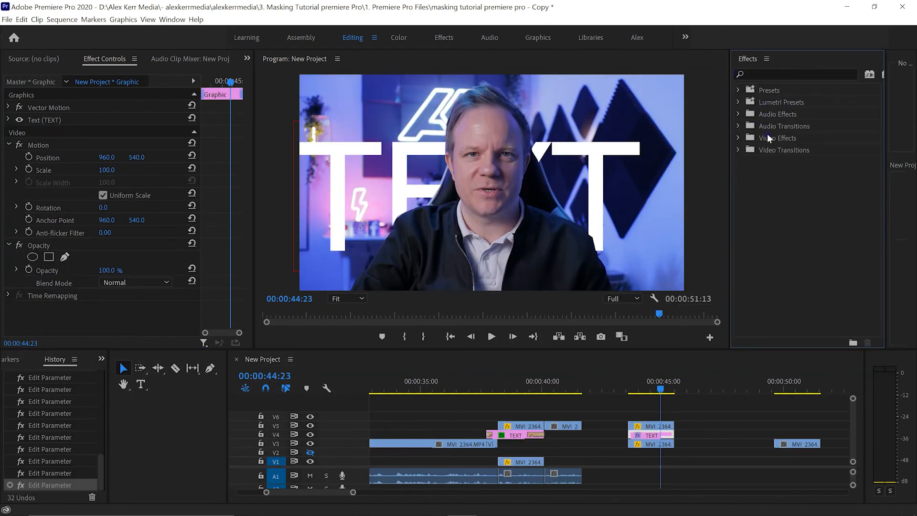
Add a Cross Dissolve to the start of the TEXT title with a duration of 00:00:00:14 and play back the fade-in
left_click(738, 138)
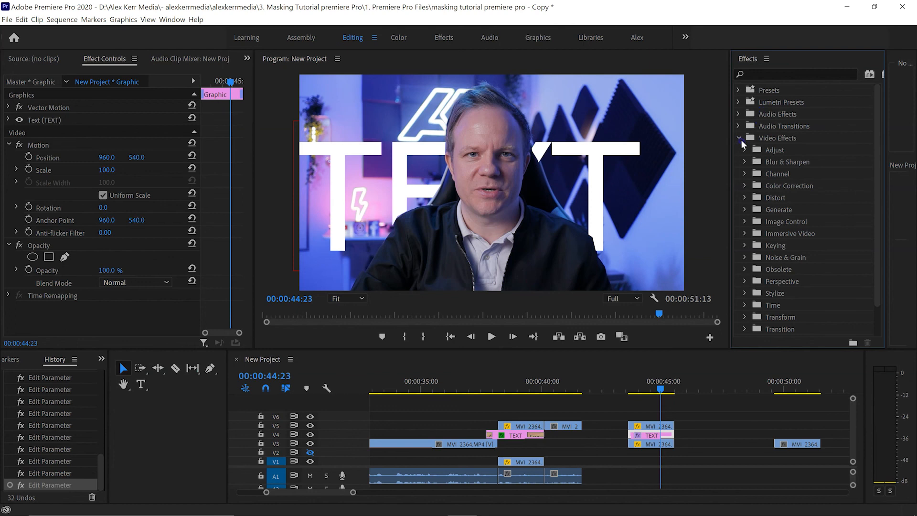
left_click(739, 138)
left_click(739, 150)
left_click(744, 174)
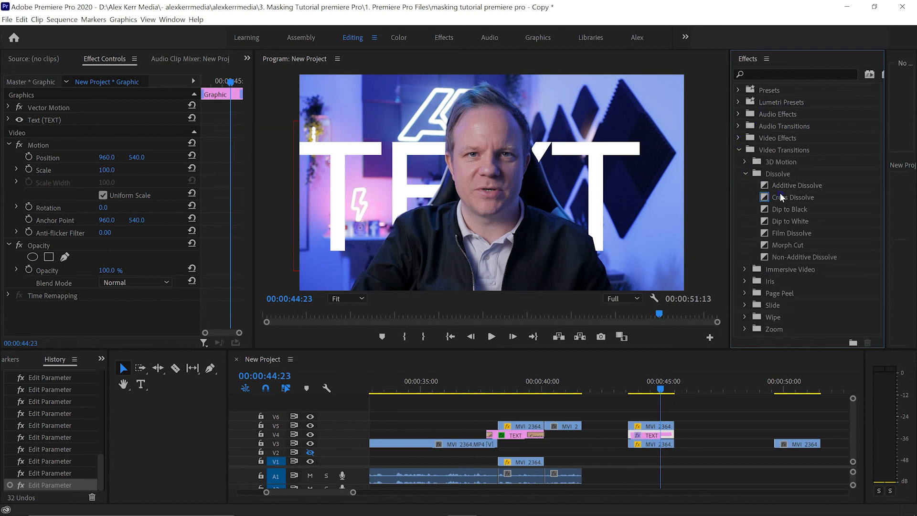
left_click(784, 199)
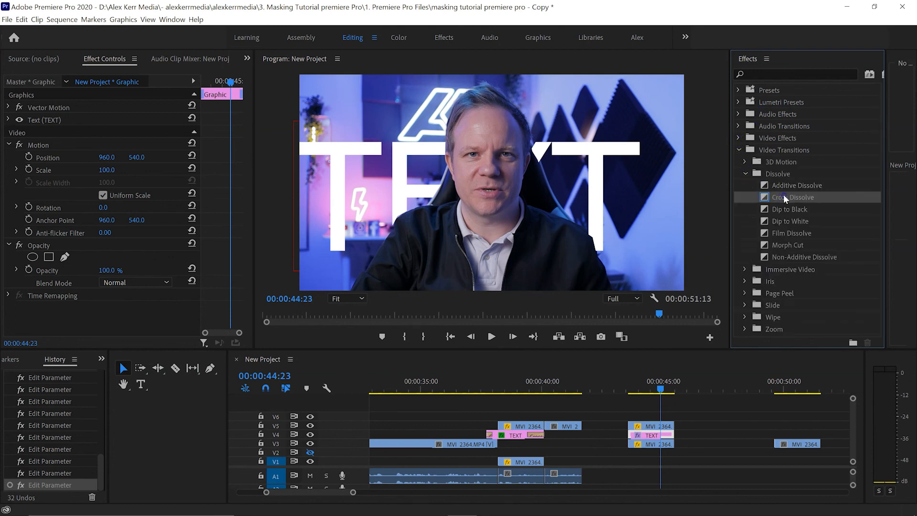
left_click_drag(704, 253, 642, 434)
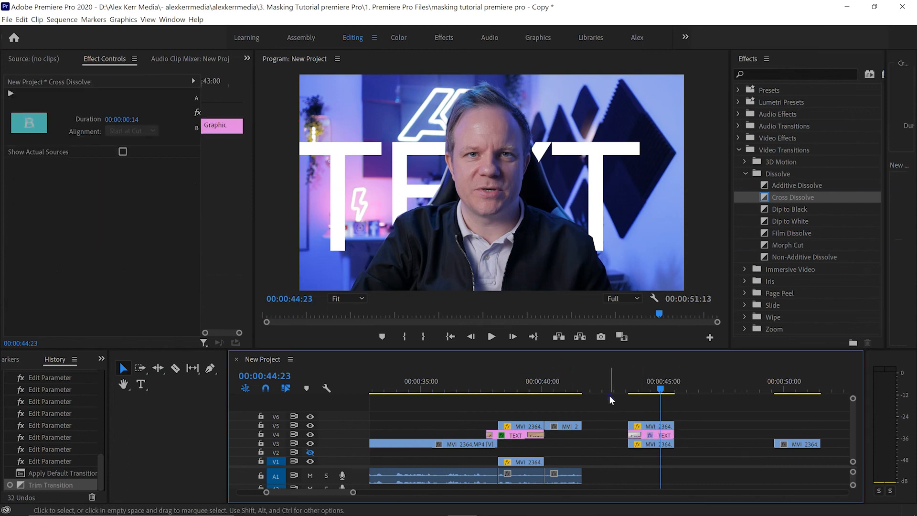
left_click(622, 388)
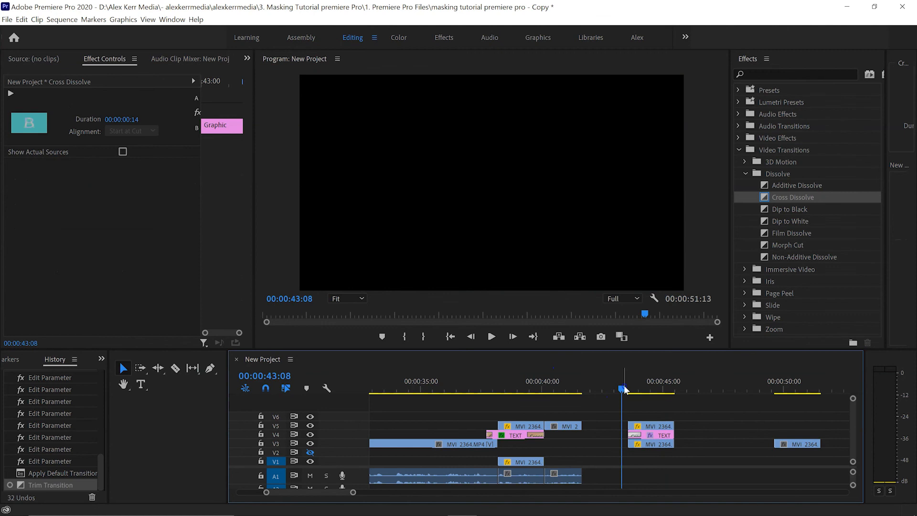
key("space")
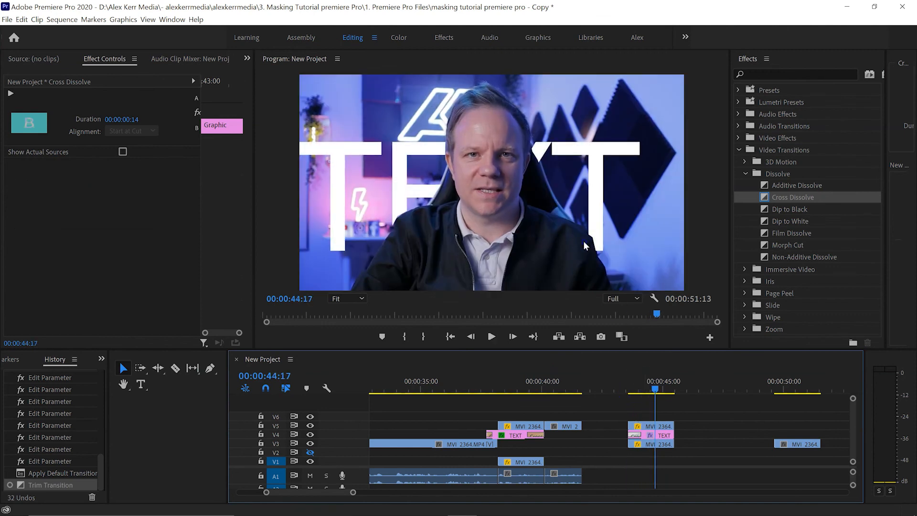
Add a Cross Dissolve to the end of the TEXT title and preview the effect in the sequence
left_click_drag(775, 197, 673, 435)
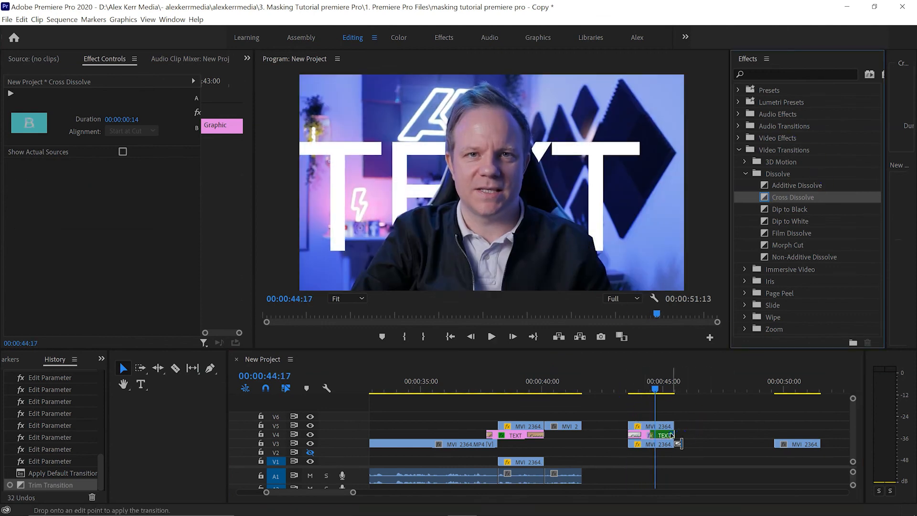
left_click(641, 388)
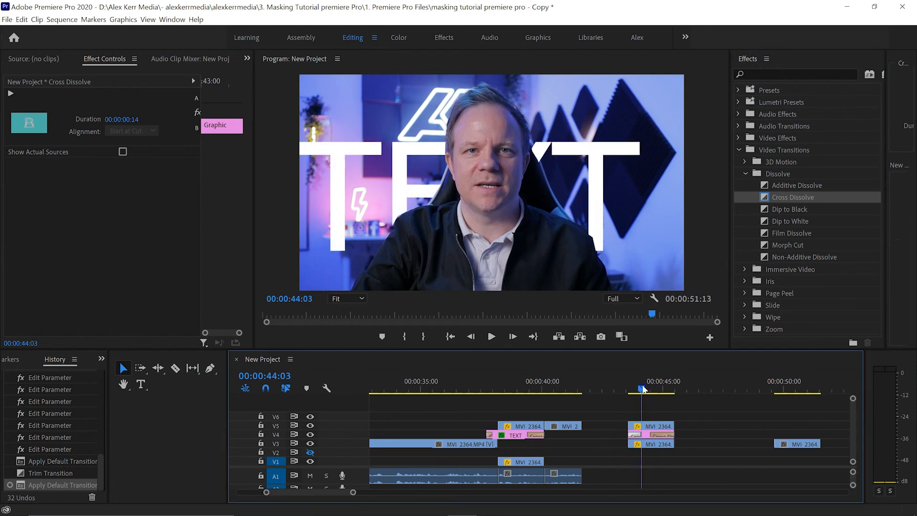
left_click_drag(643, 390, 653, 389)
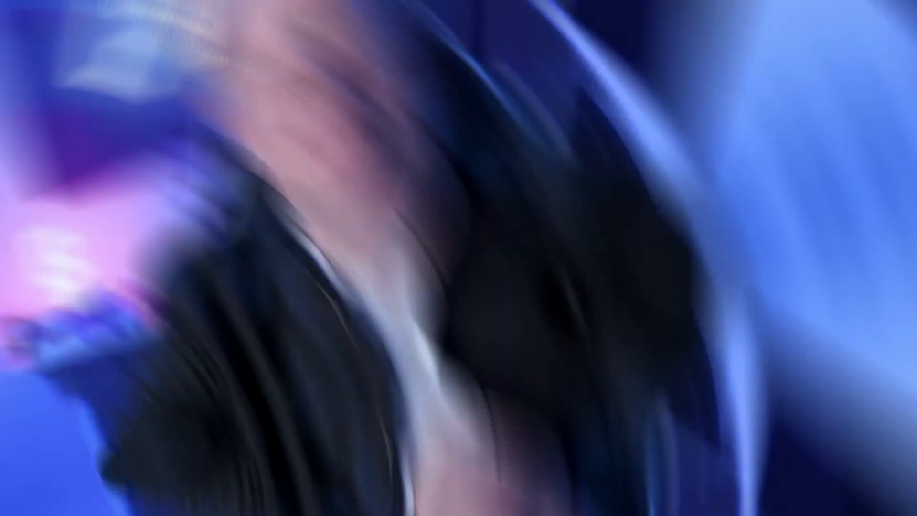